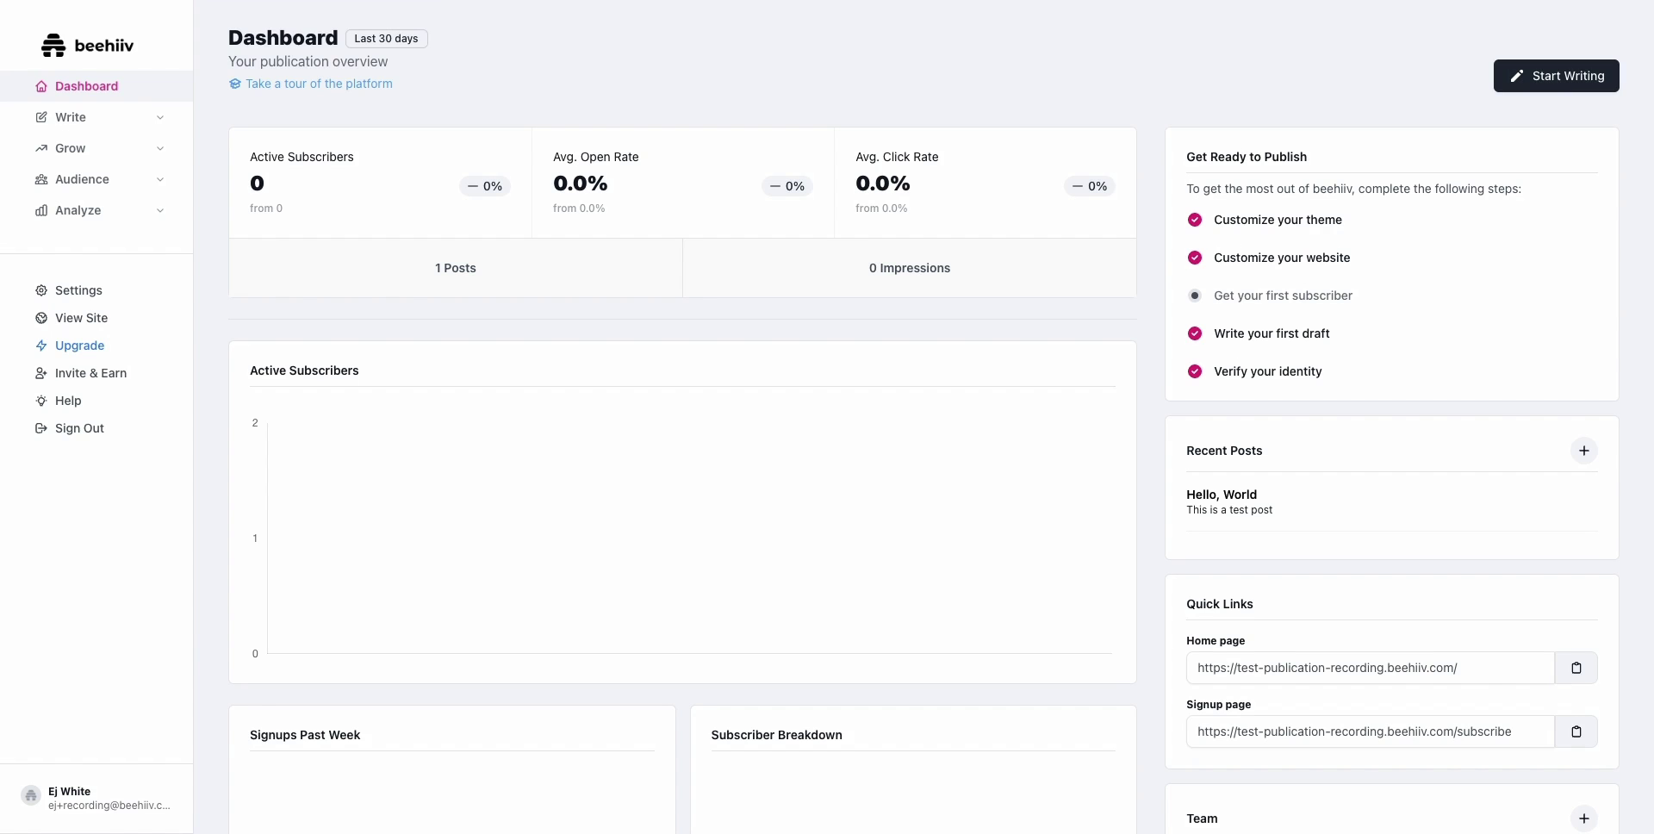
- Open the publication's Subscribe Forms settings and start creating a new form
{"action": "left_click", "coordinate": [92, 290]}
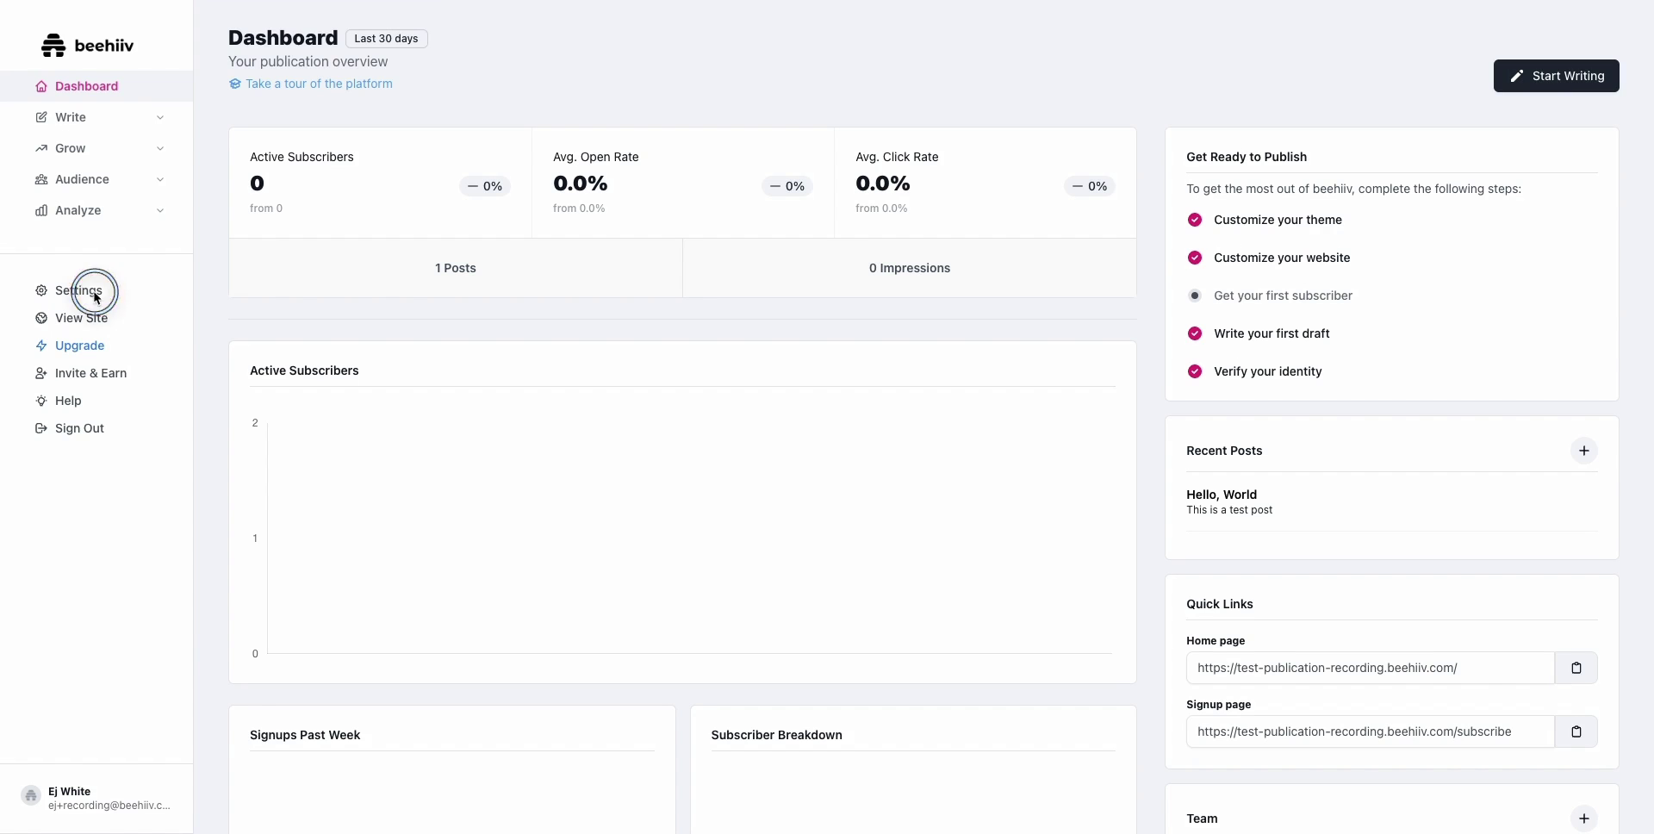
{"action": "left_click", "coordinate": [93, 291]}
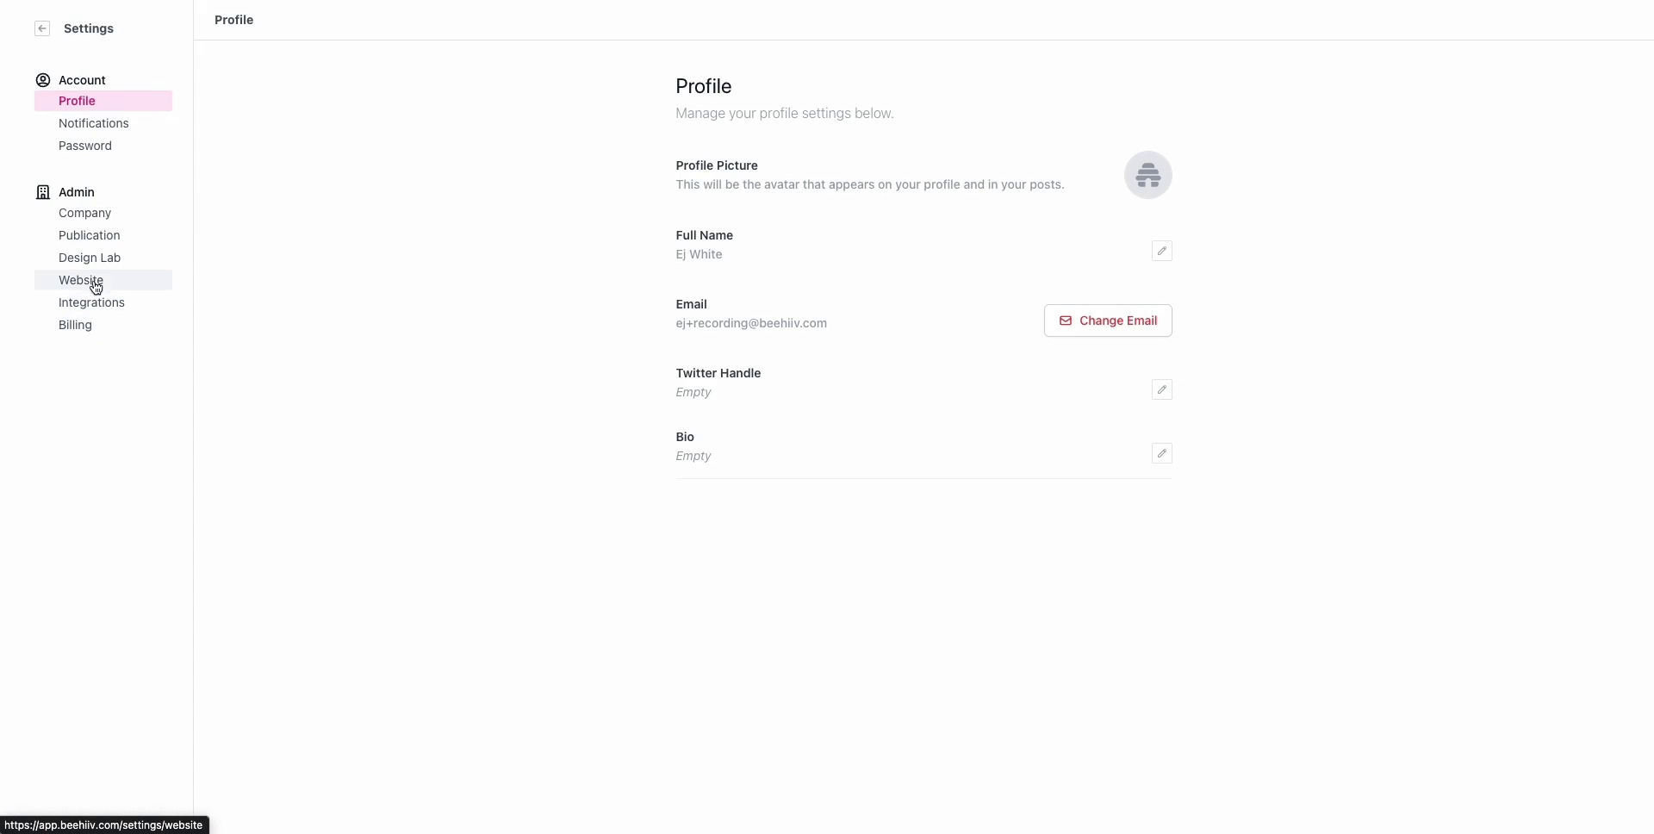
{"action": "left_click", "coordinate": [107, 285]}
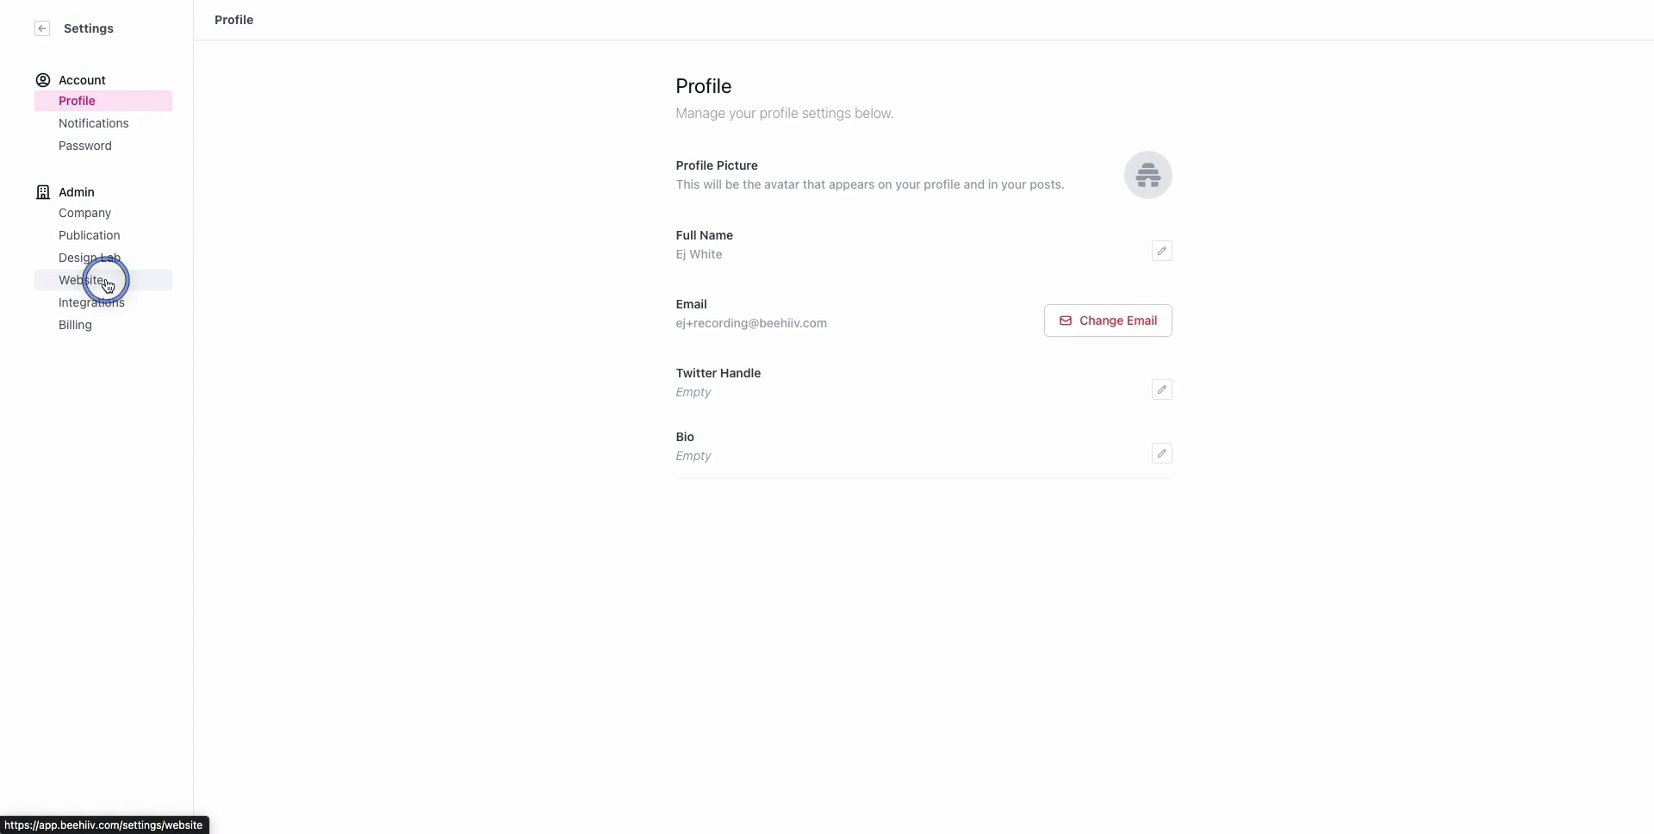
{"action": "left_click", "coordinate": [102, 231]}
{"action": "left_click", "coordinate": [958, 64]}
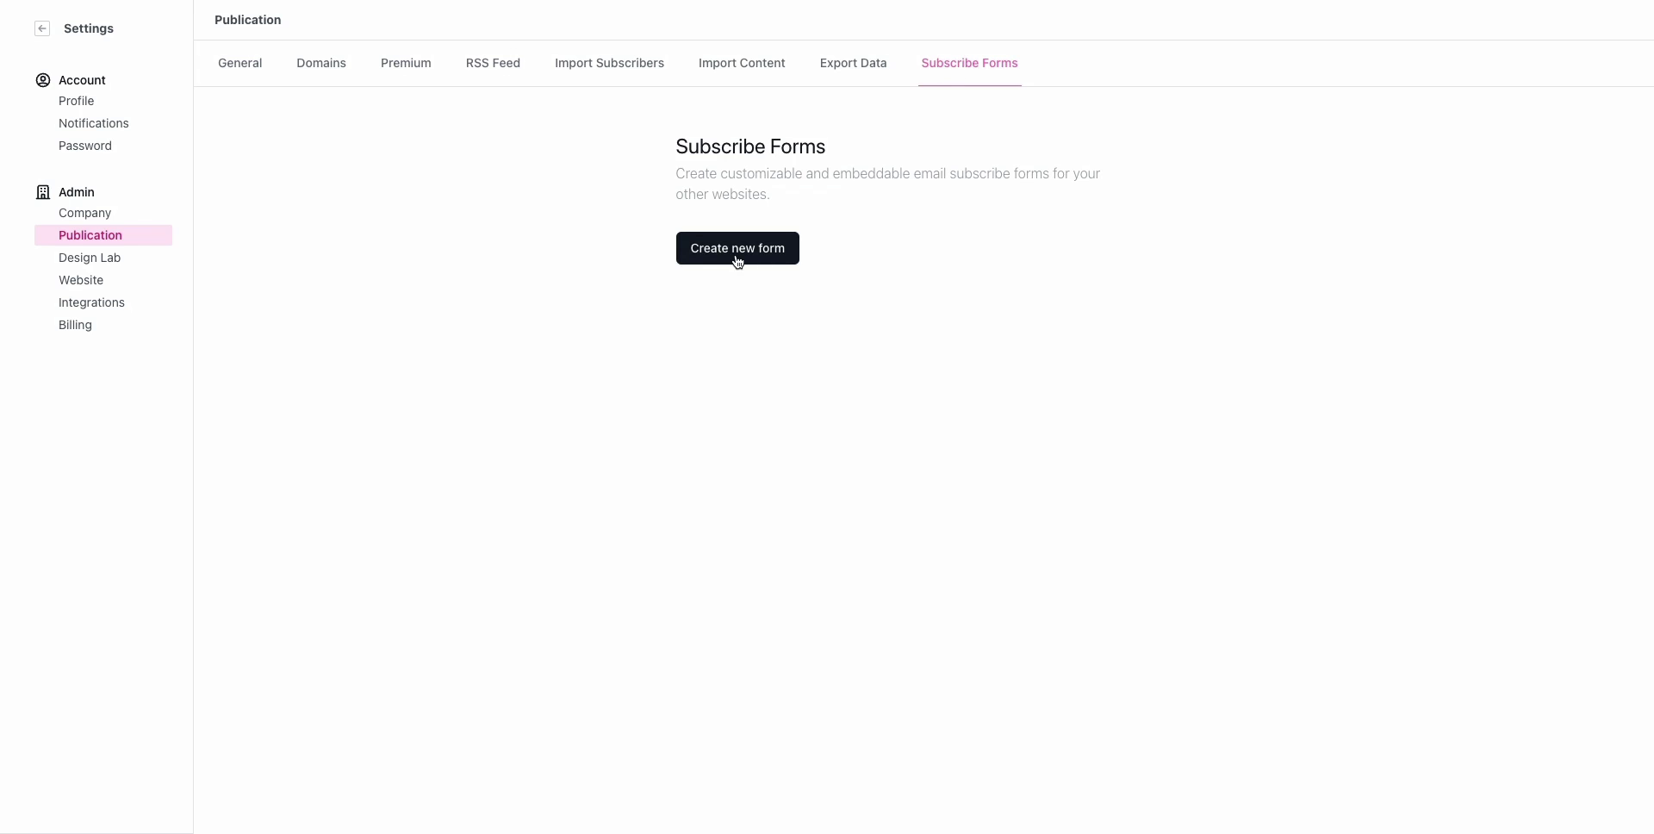
{"action": "left_click", "coordinate": [738, 256]}
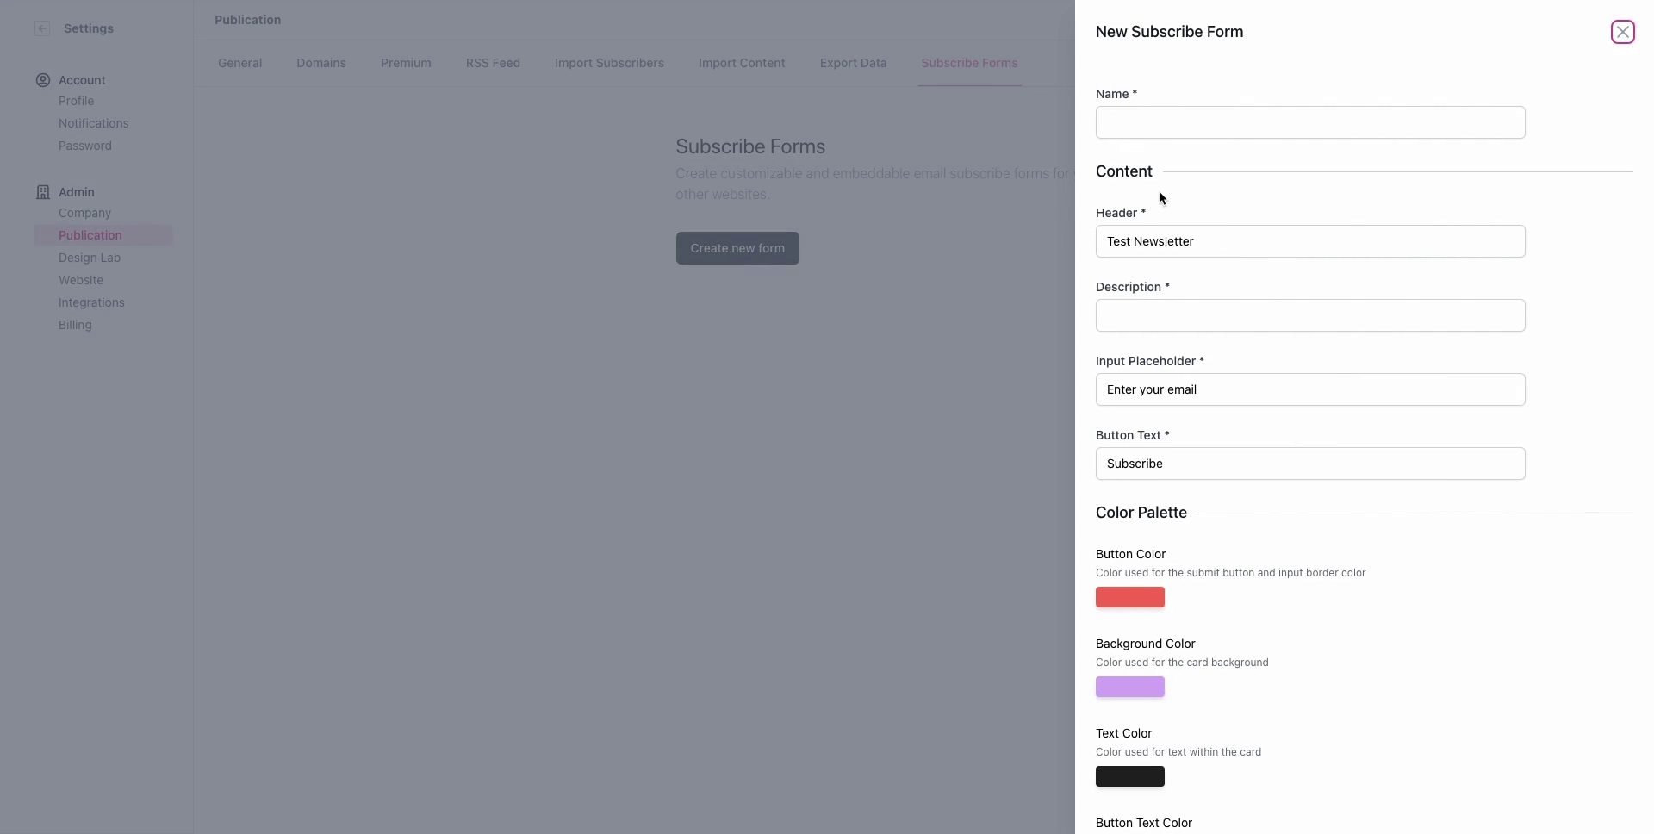
- Name the form "Test" and set its header to "Sign-up for the Test Newsletter"
{"action": "left_click", "coordinate": [1130, 130]}
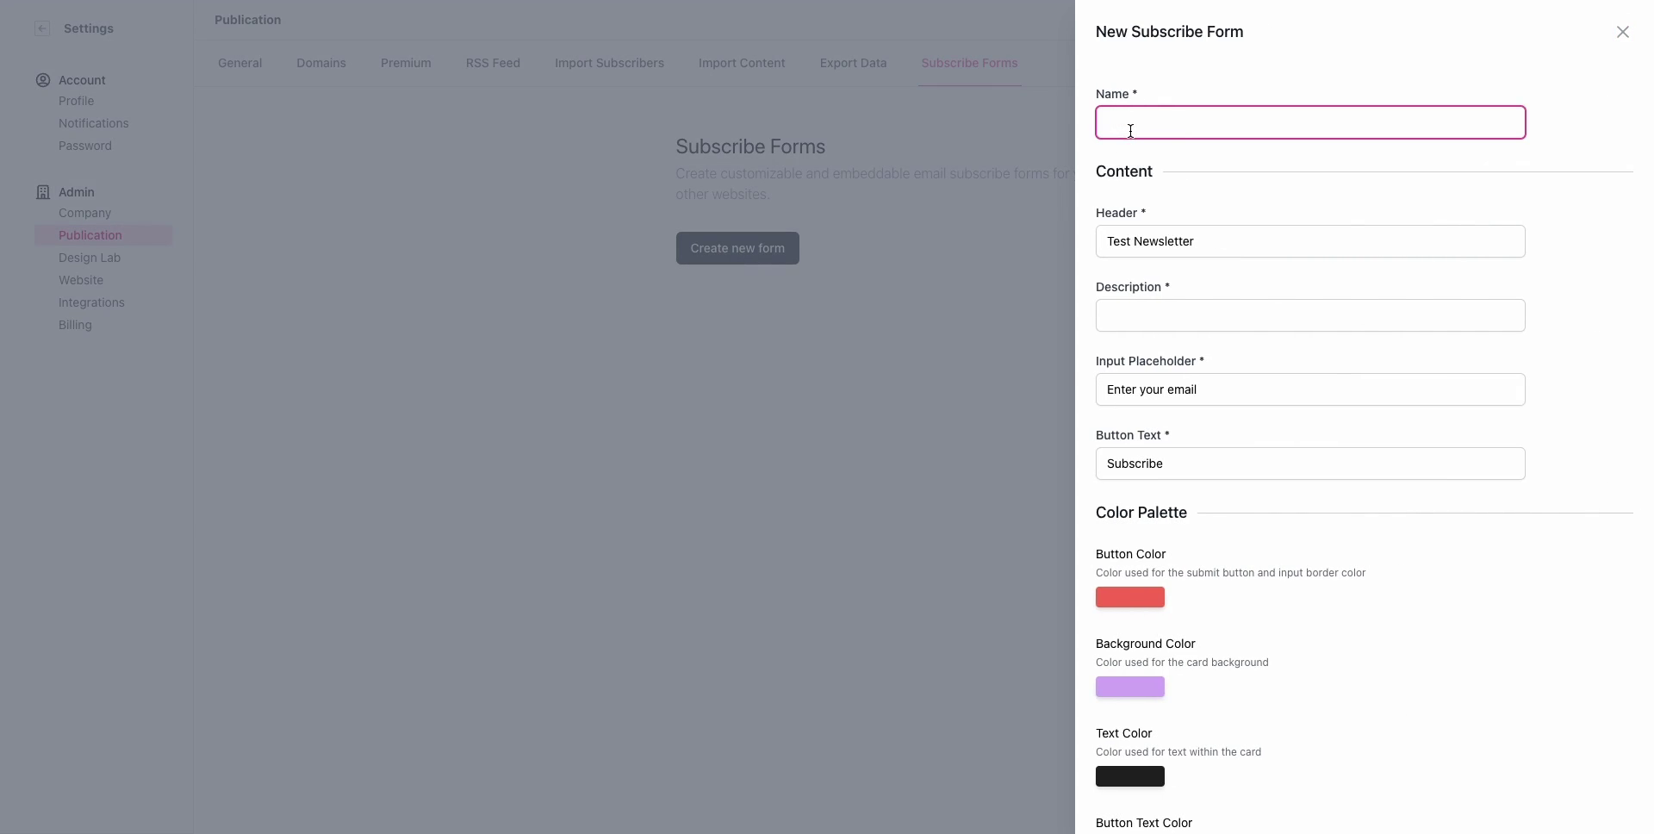
{"action": "type", "text": "Test"}
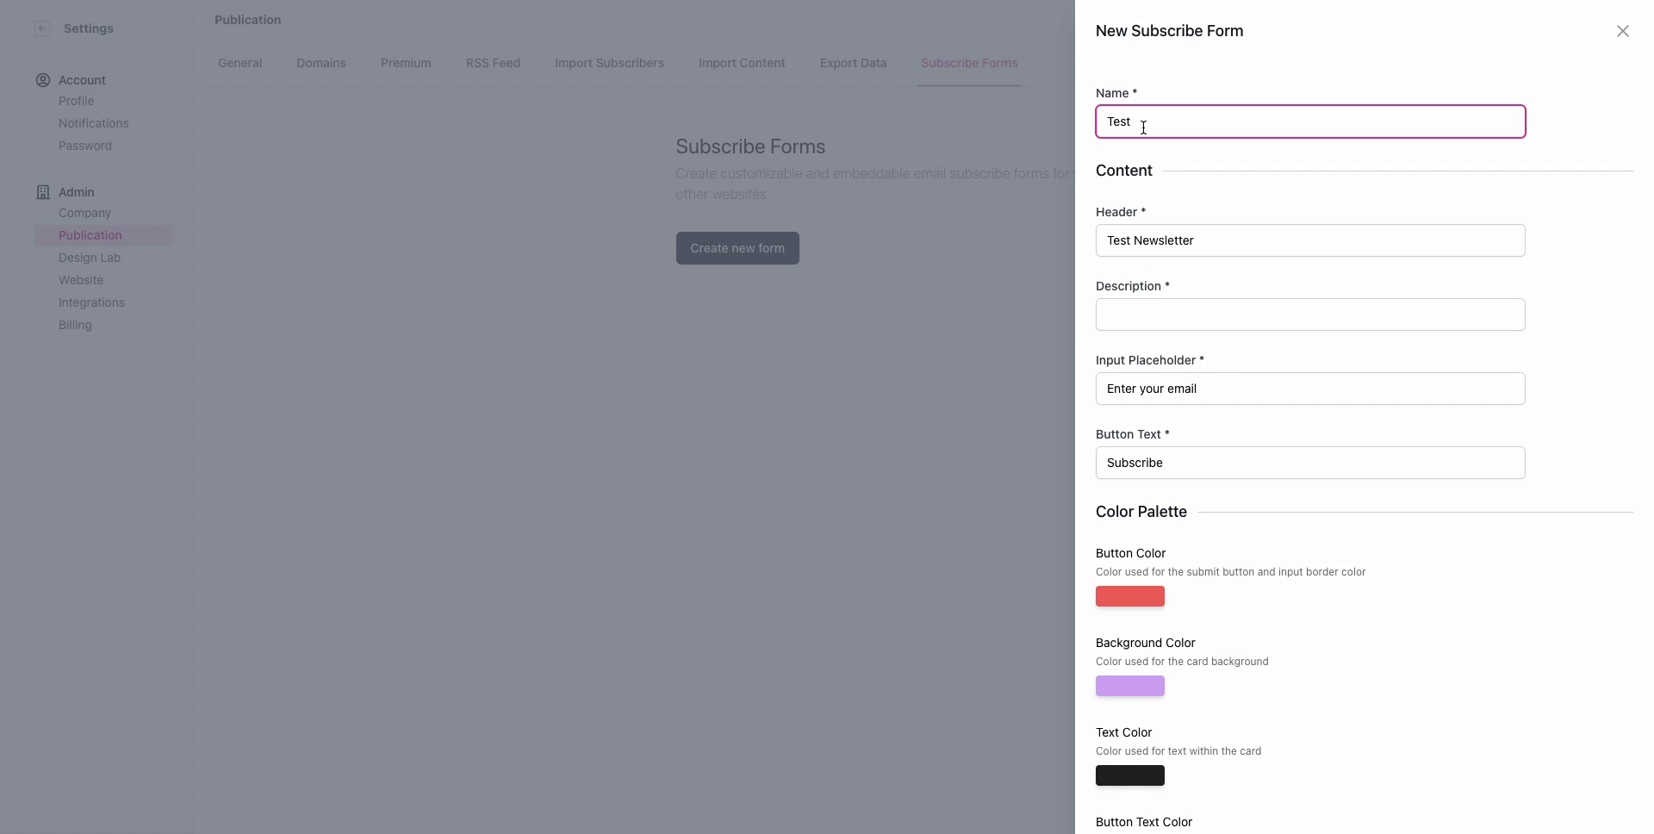
{"action": "triple_click", "coordinate": [1211, 241]}
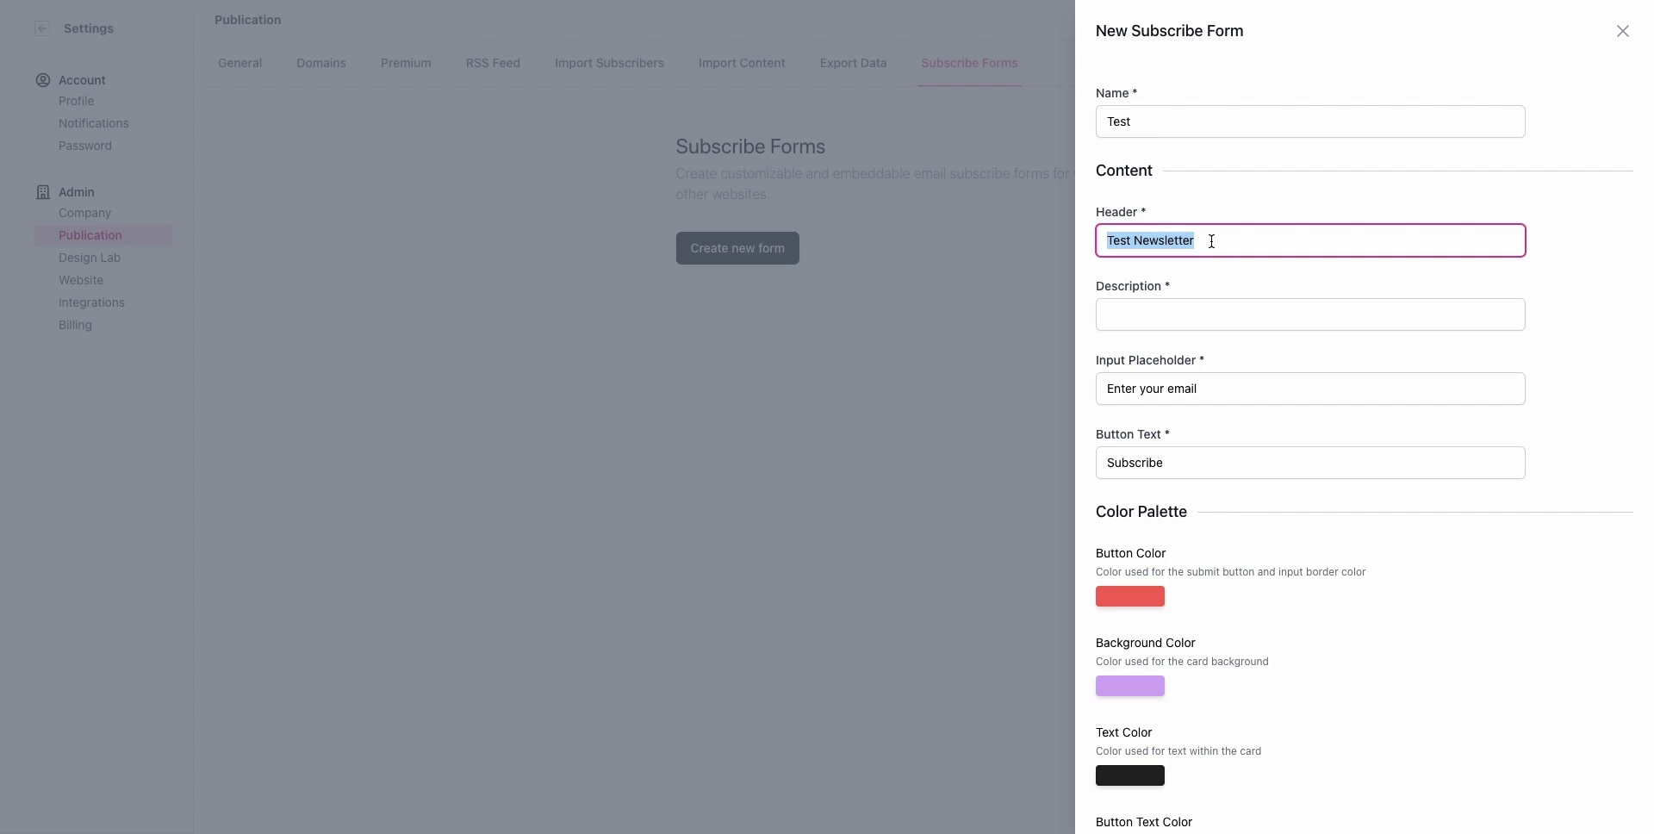
{"action": "type", "text": "Sign-u"}
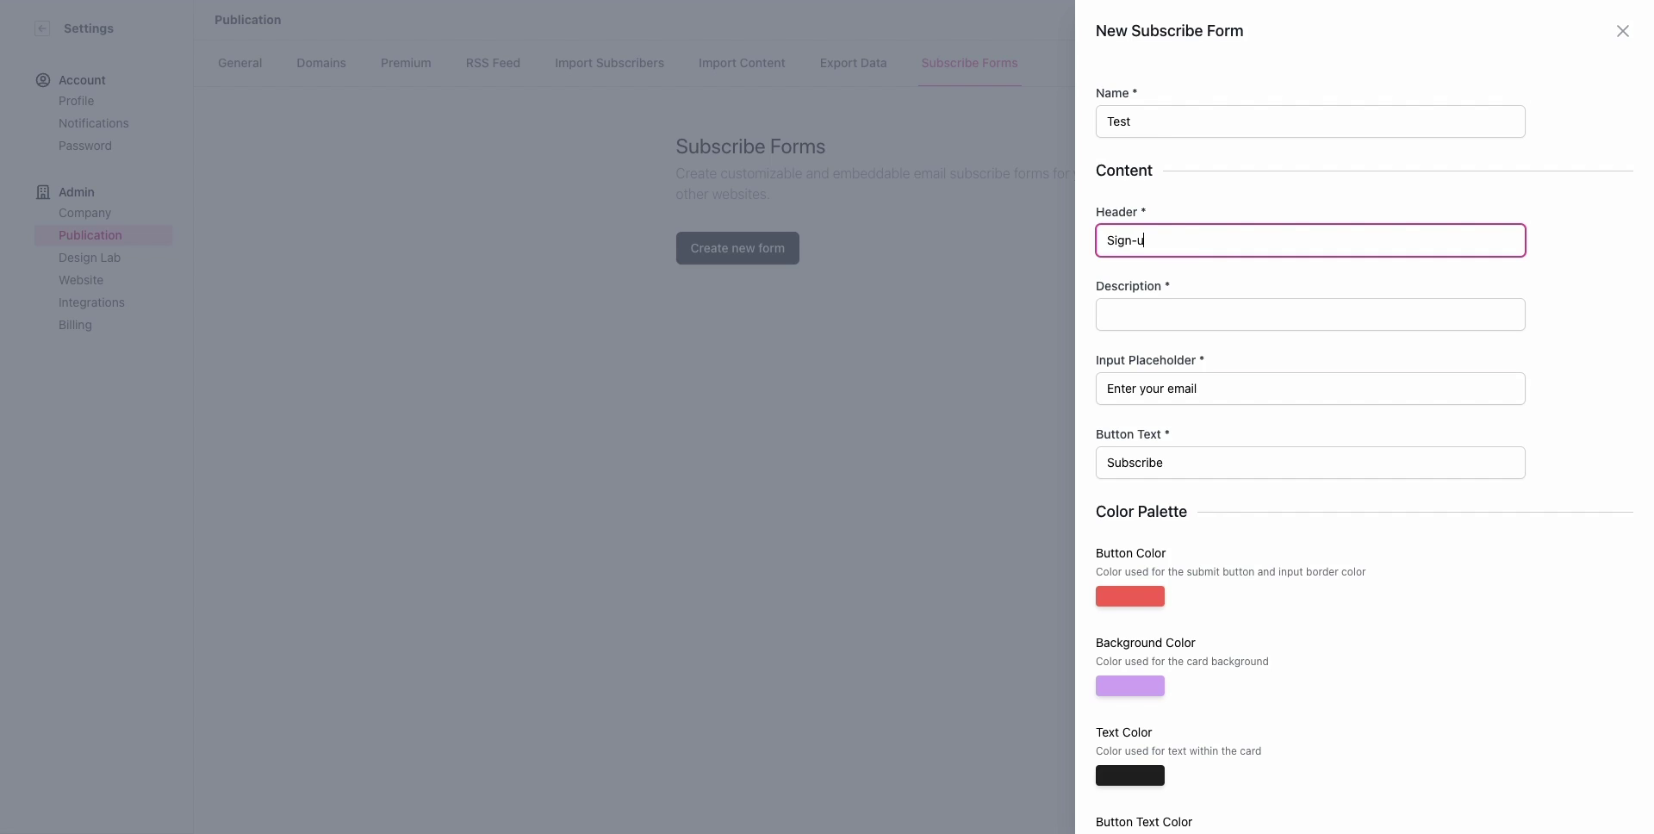
{"action": "type", "text": "p for the Test Newsletter"}
- Enter "We promise won't regret it." as the form's description
{"action": "key", "text": "Tab"}
{"action": "type", "text": "We promos"}
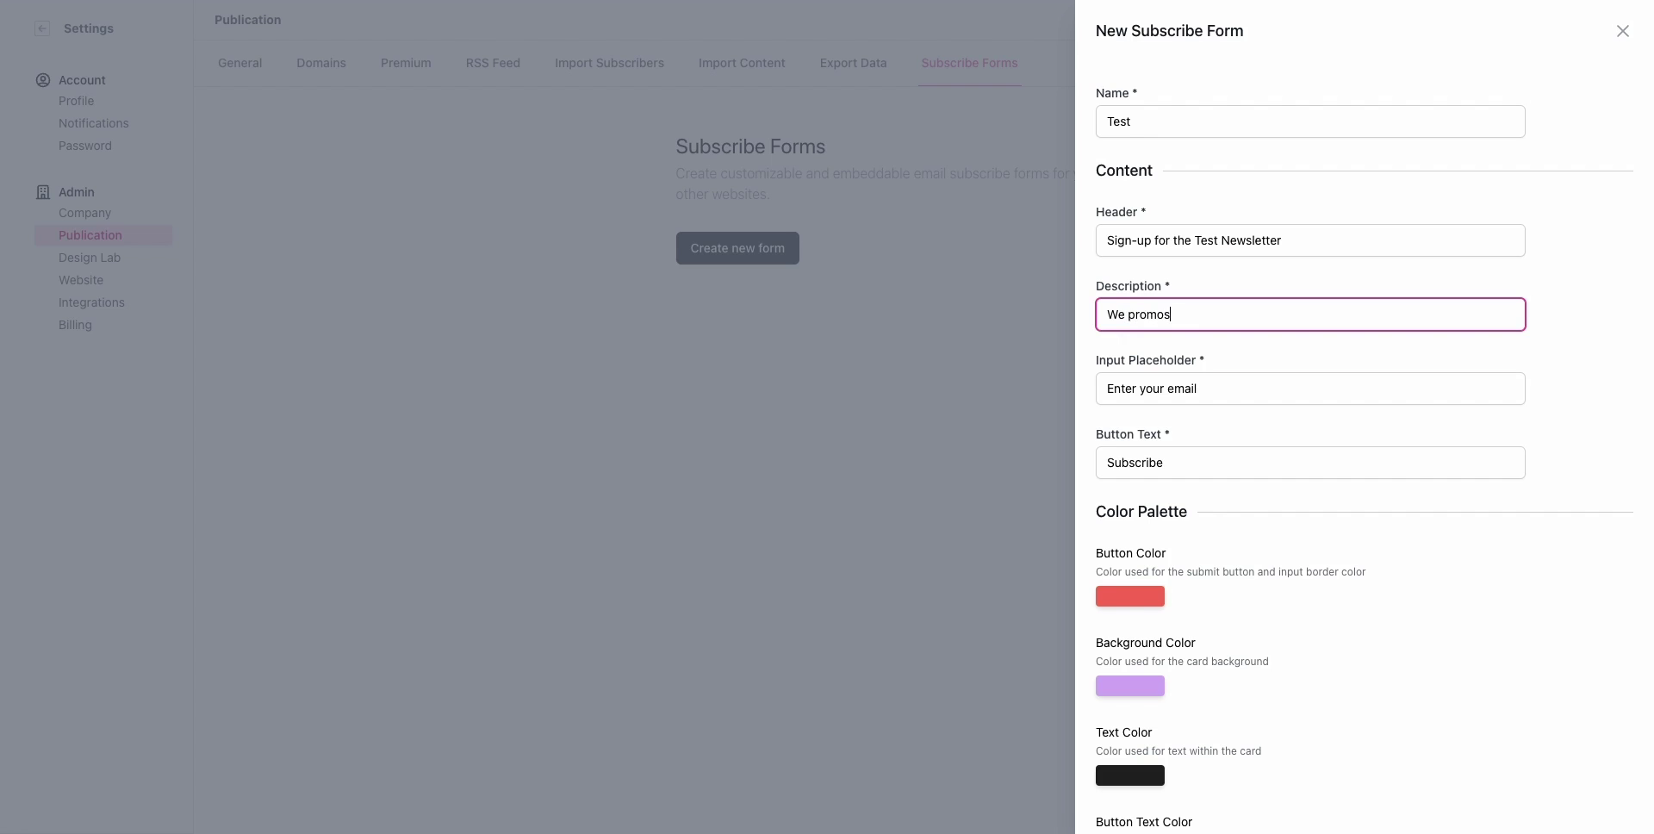
{"action": "key", "text": "BackSpace"}
{"action": "type", "text": "ise won't regret it."}
{"action": "left_click", "coordinate": [1121, 242]}
{"action": "key", "text": "ctrl+a"}
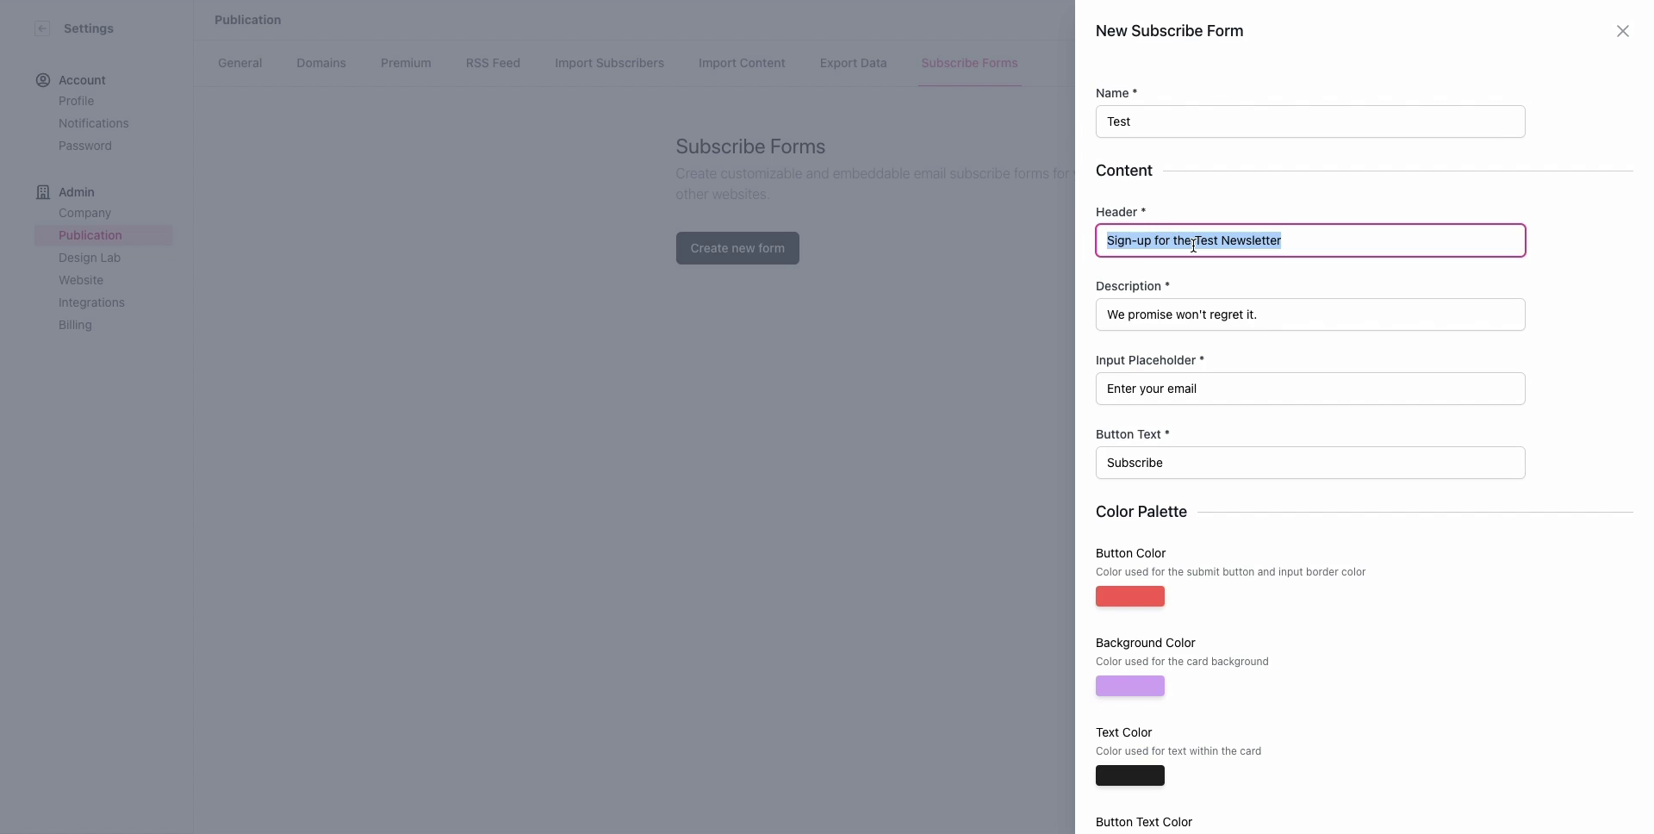
{"action": "left_click", "coordinate": [1183, 316]}
{"action": "key", "text": "ctrl+a"}
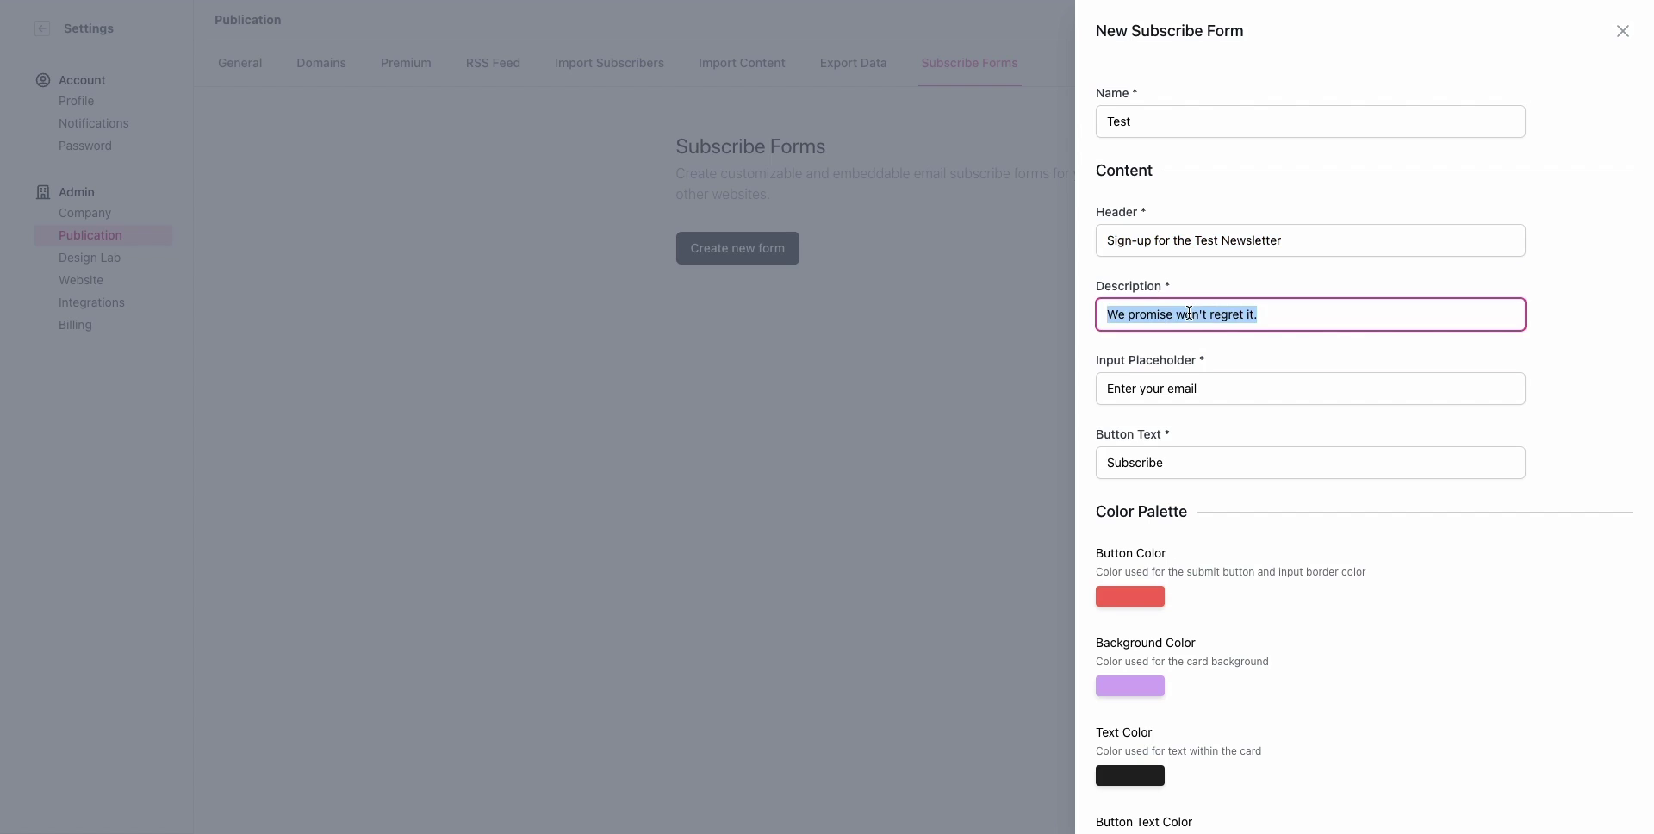
{"action": "triple_click", "coordinate": [1134, 383]}
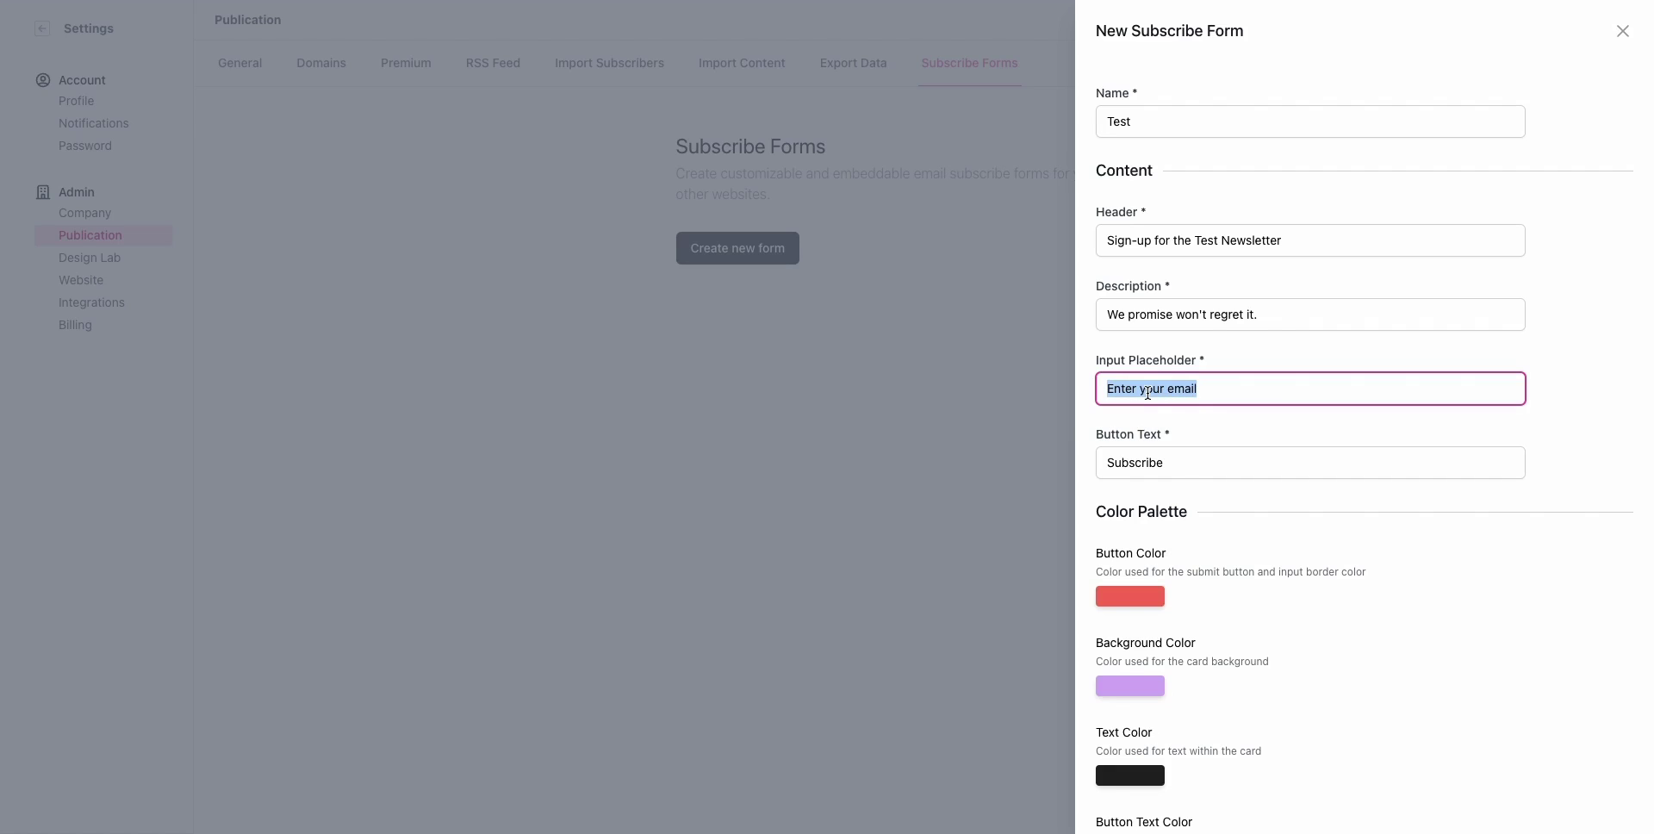
- Set the form's button text to "Join the Fun"
{"action": "triple_click", "coordinate": [1279, 396]}
{"action": "key", "text": "Tab"}
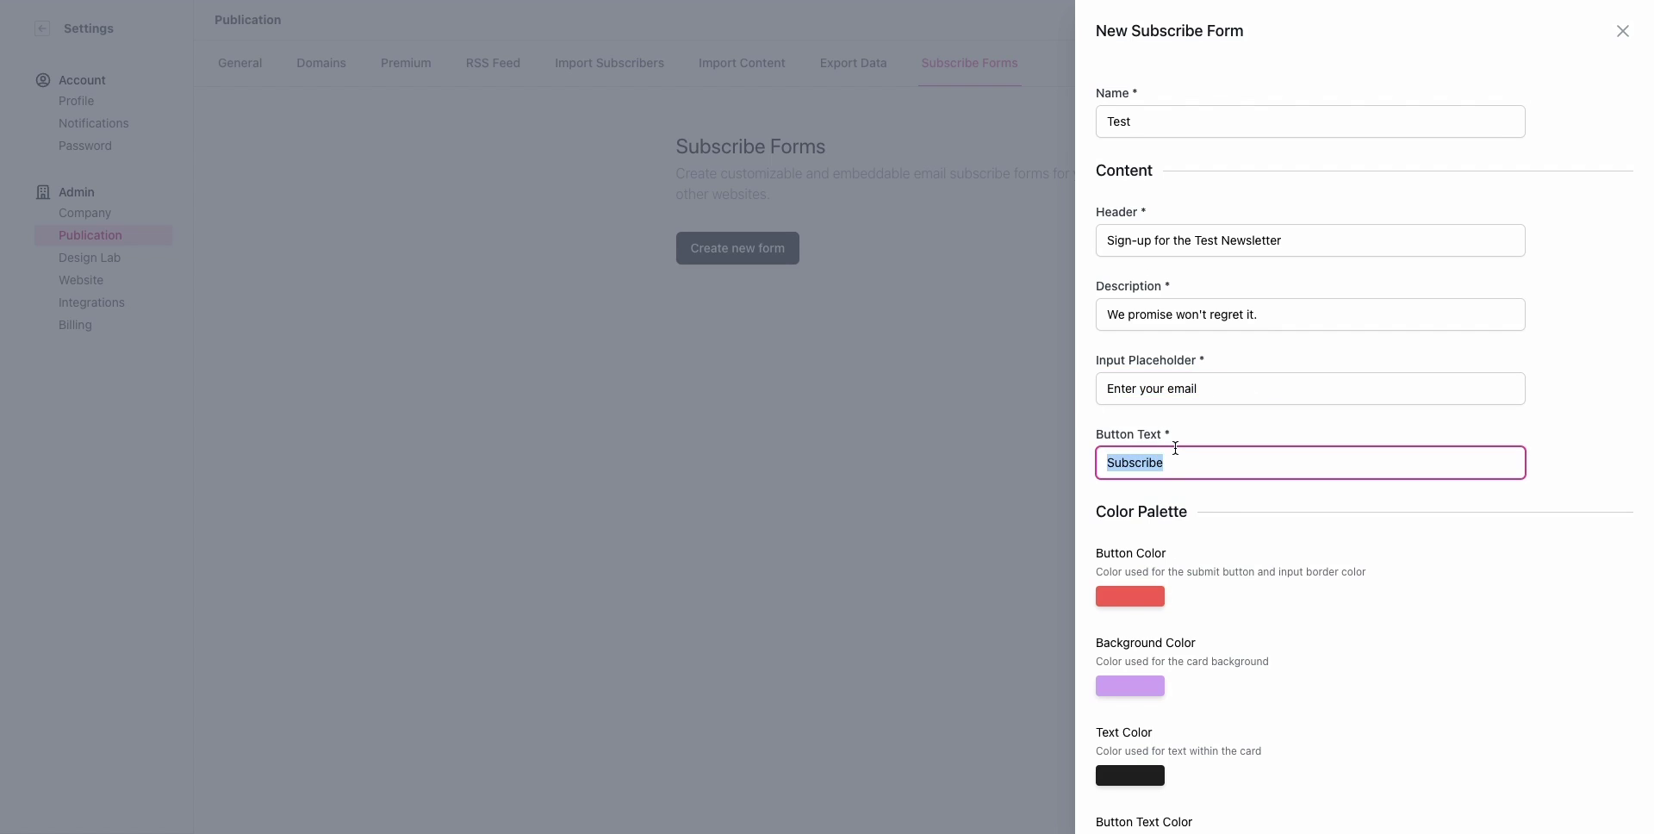
{"action": "type", "text": "Jo"}
{"action": "type", "text": "in the Fun"}
- Review the color, typography and after-submission settings and save the new subscribe form
{"action": "scroll", "coordinate": [1325, 579], "scroll_direction": "down", "scroll_amount": 3}
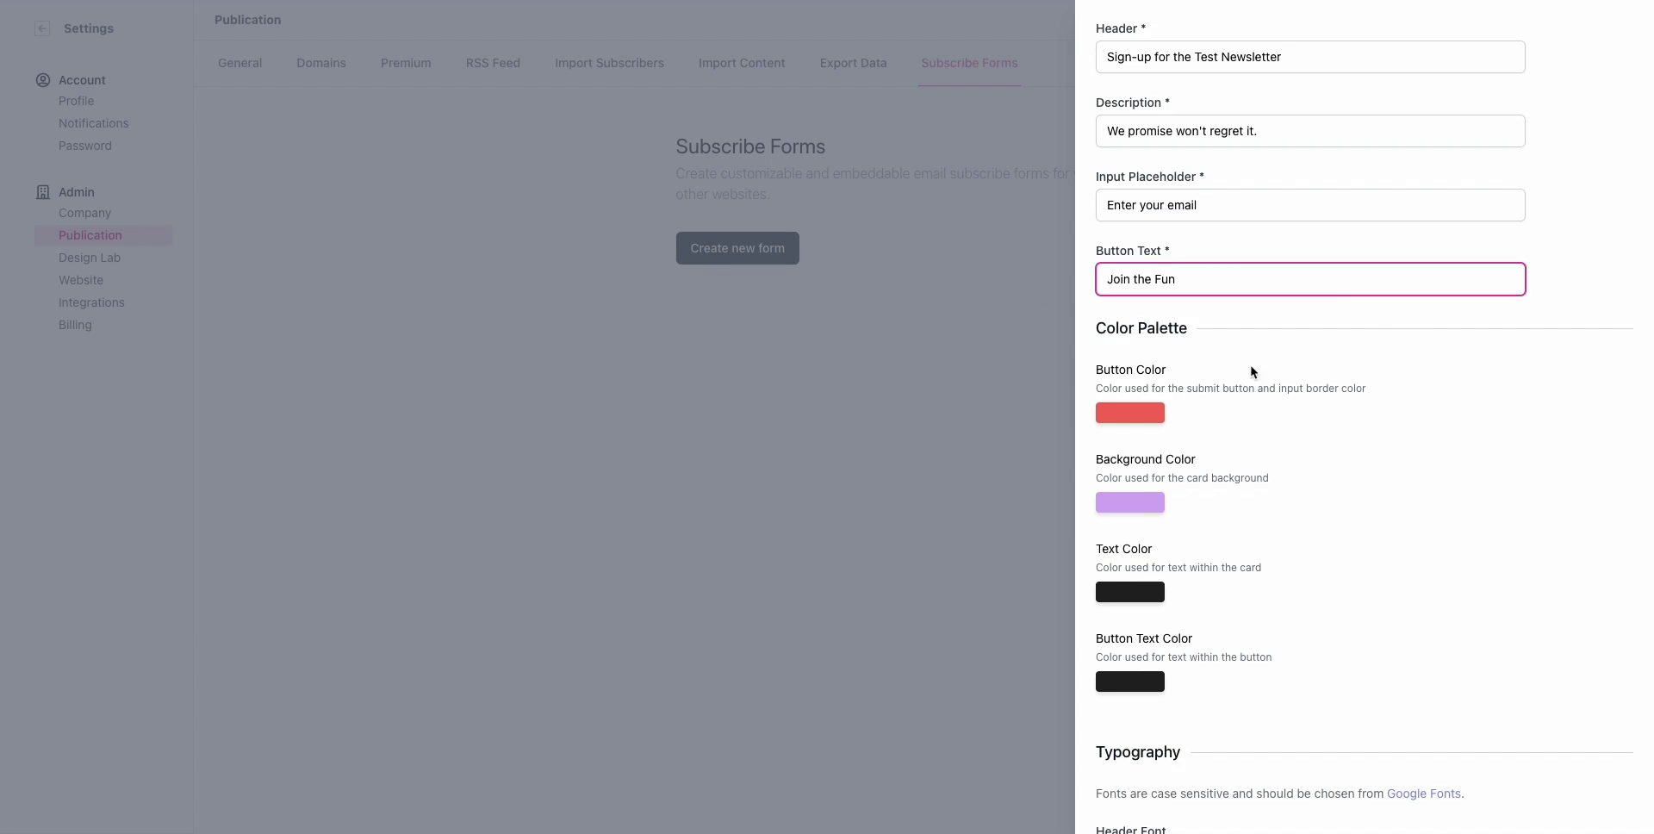
{"action": "scroll", "coordinate": [1154, 603], "scroll_direction": "down", "scroll_amount": 4}
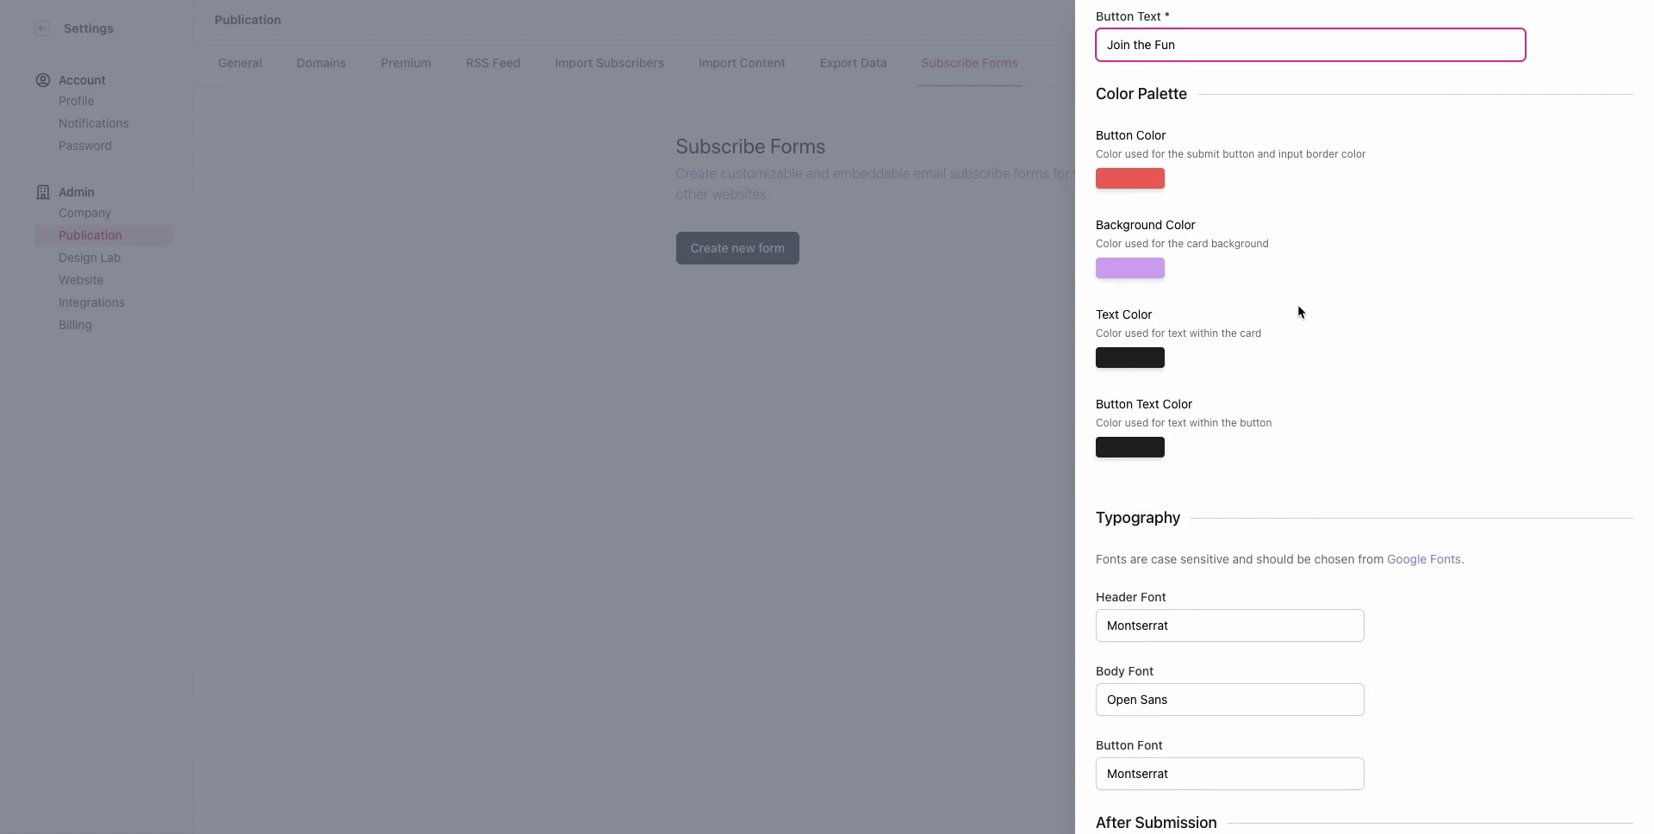
{"action": "scroll", "coordinate": [1296, 302], "scroll_direction": "down", "scroll_amount": 2}
{"action": "scroll", "coordinate": [1301, 603], "scroll_direction": "down", "scroll_amount": 1}
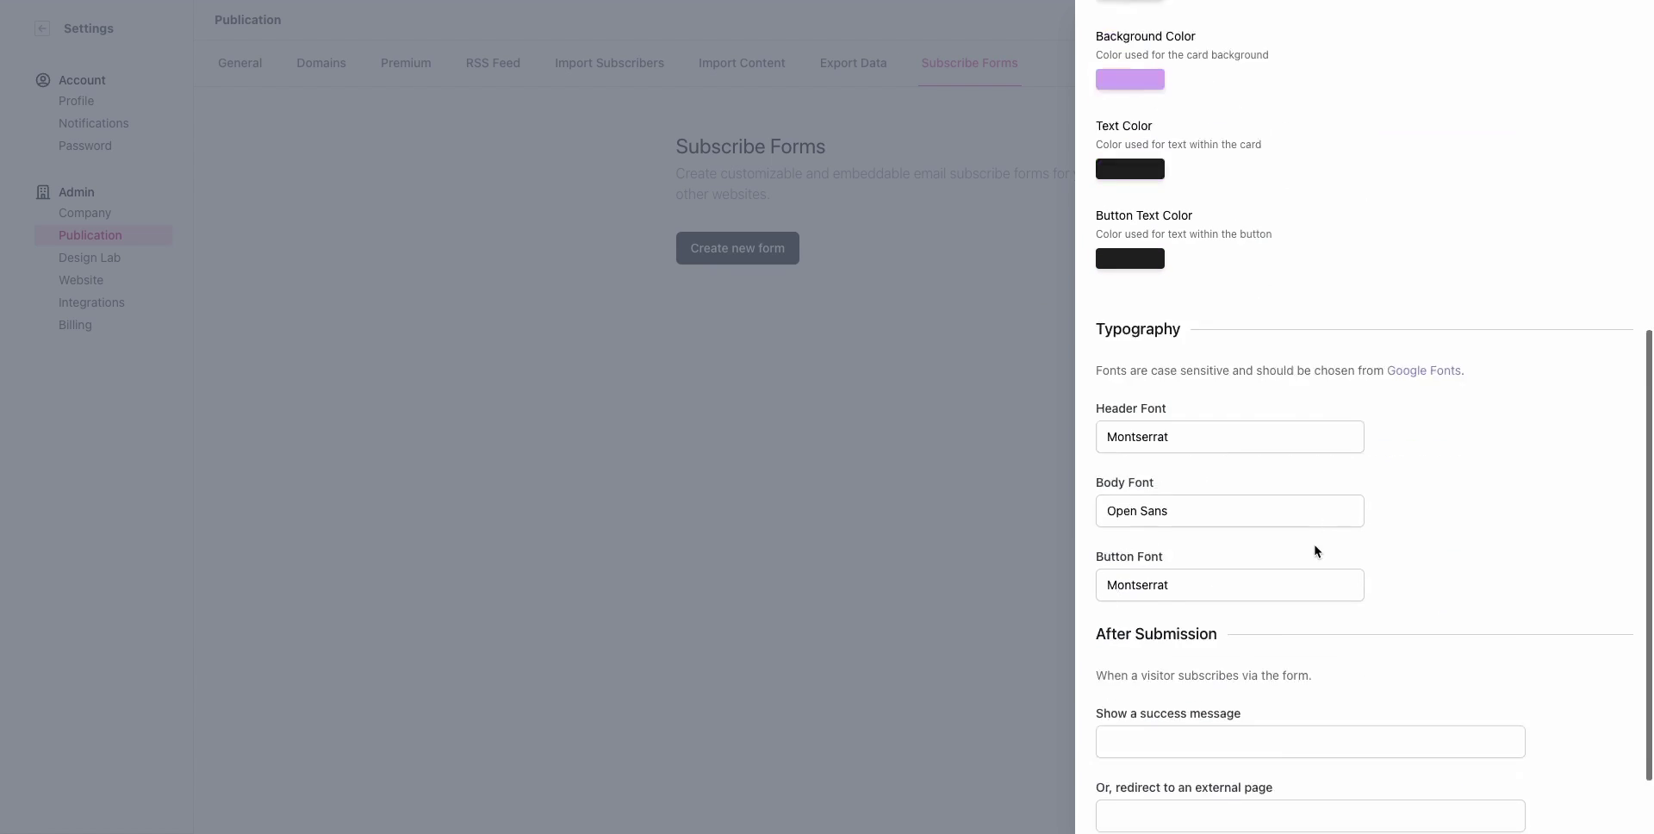
{"action": "scroll", "coordinate": [1315, 549], "scroll_direction": "down", "scroll_amount": 1}
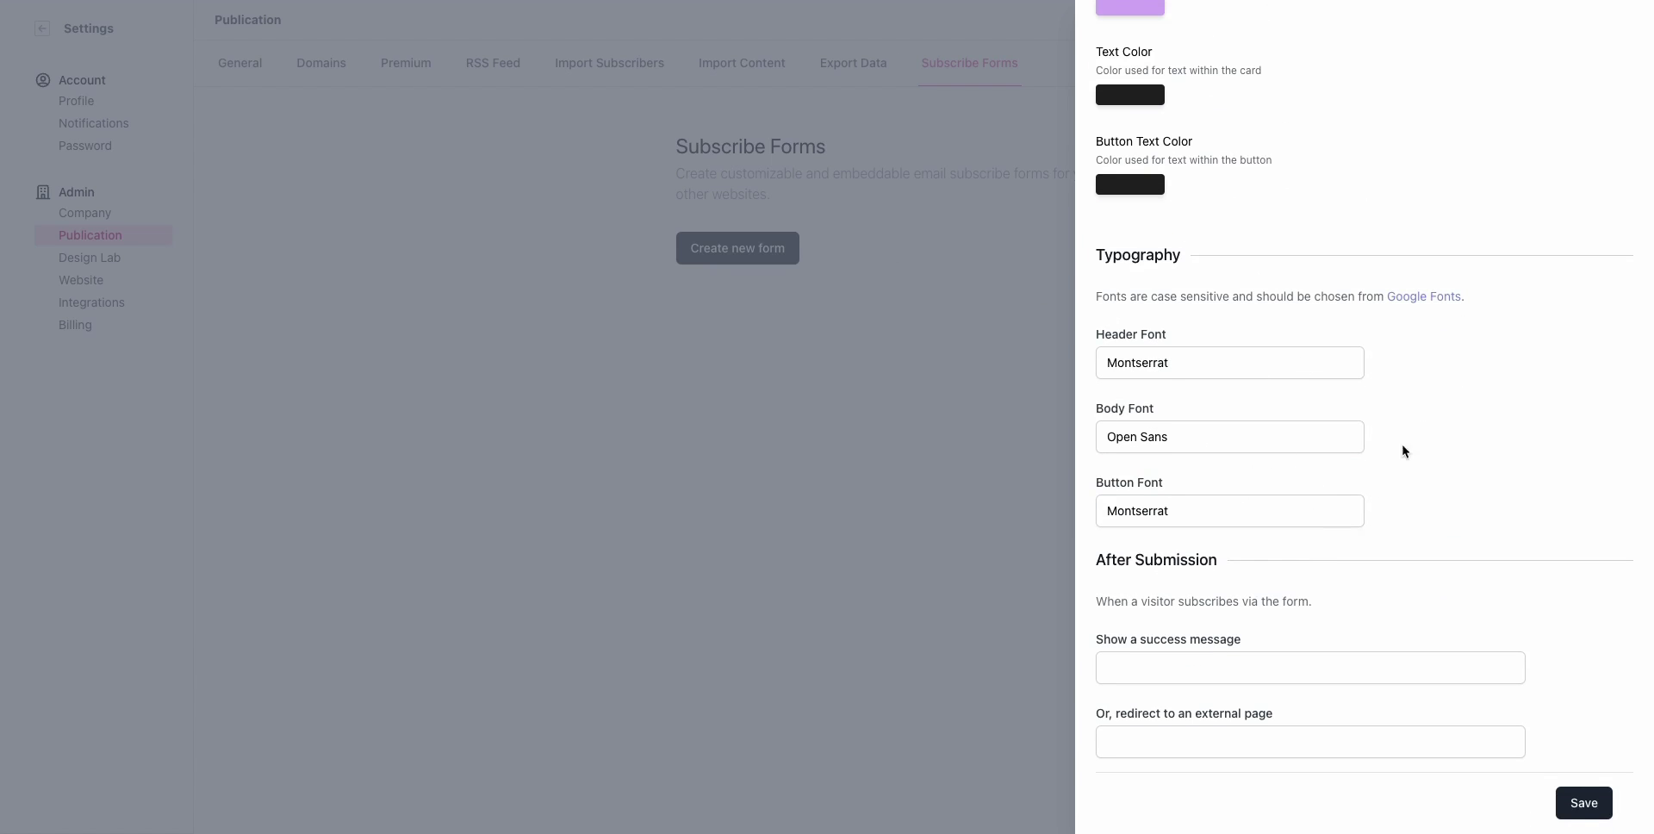
{"action": "scroll", "coordinate": [1395, 510], "scroll_direction": "down", "scroll_amount": 1}
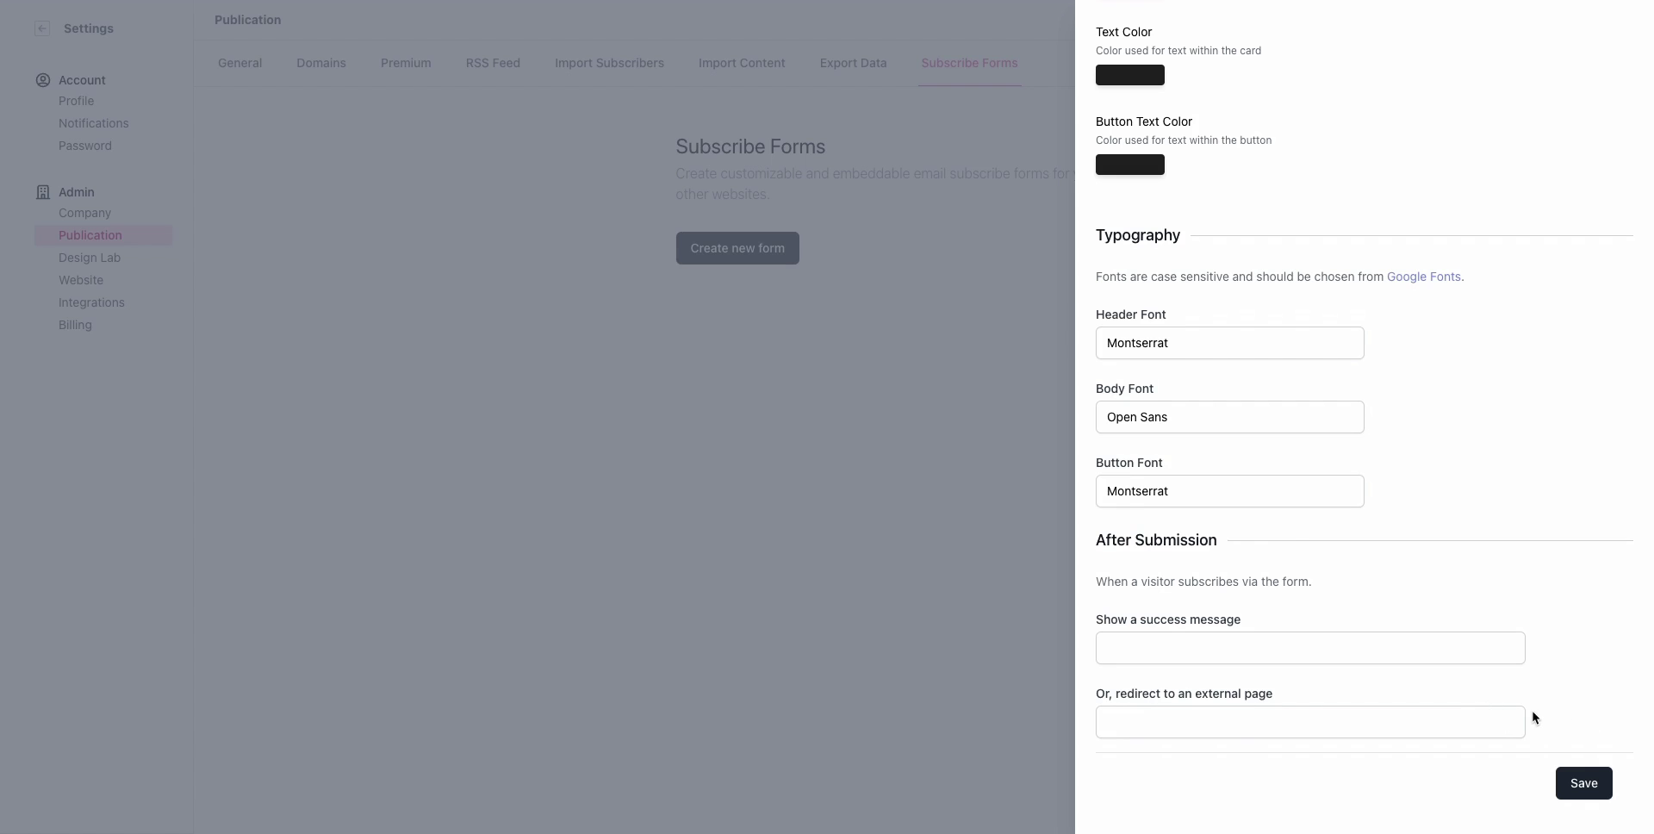
{"action": "left_click", "coordinate": [1594, 785]}
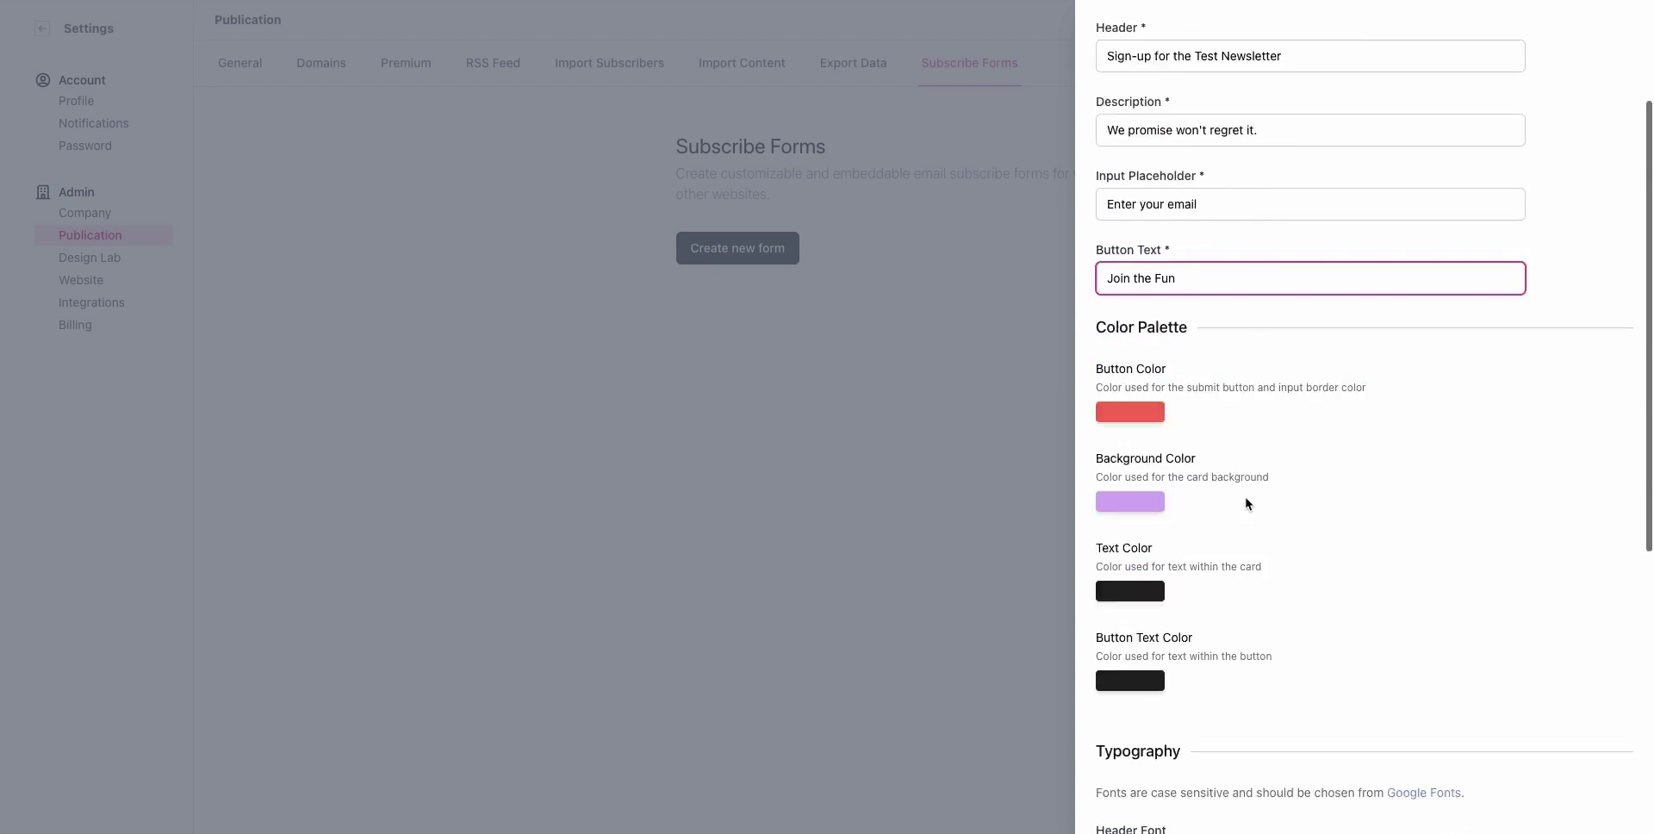
{"action": "scroll", "coordinate": [1378, 603], "scroll_direction": "down", "scroll_amount": 8}
{"action": "left_click", "coordinate": [1594, 787]}
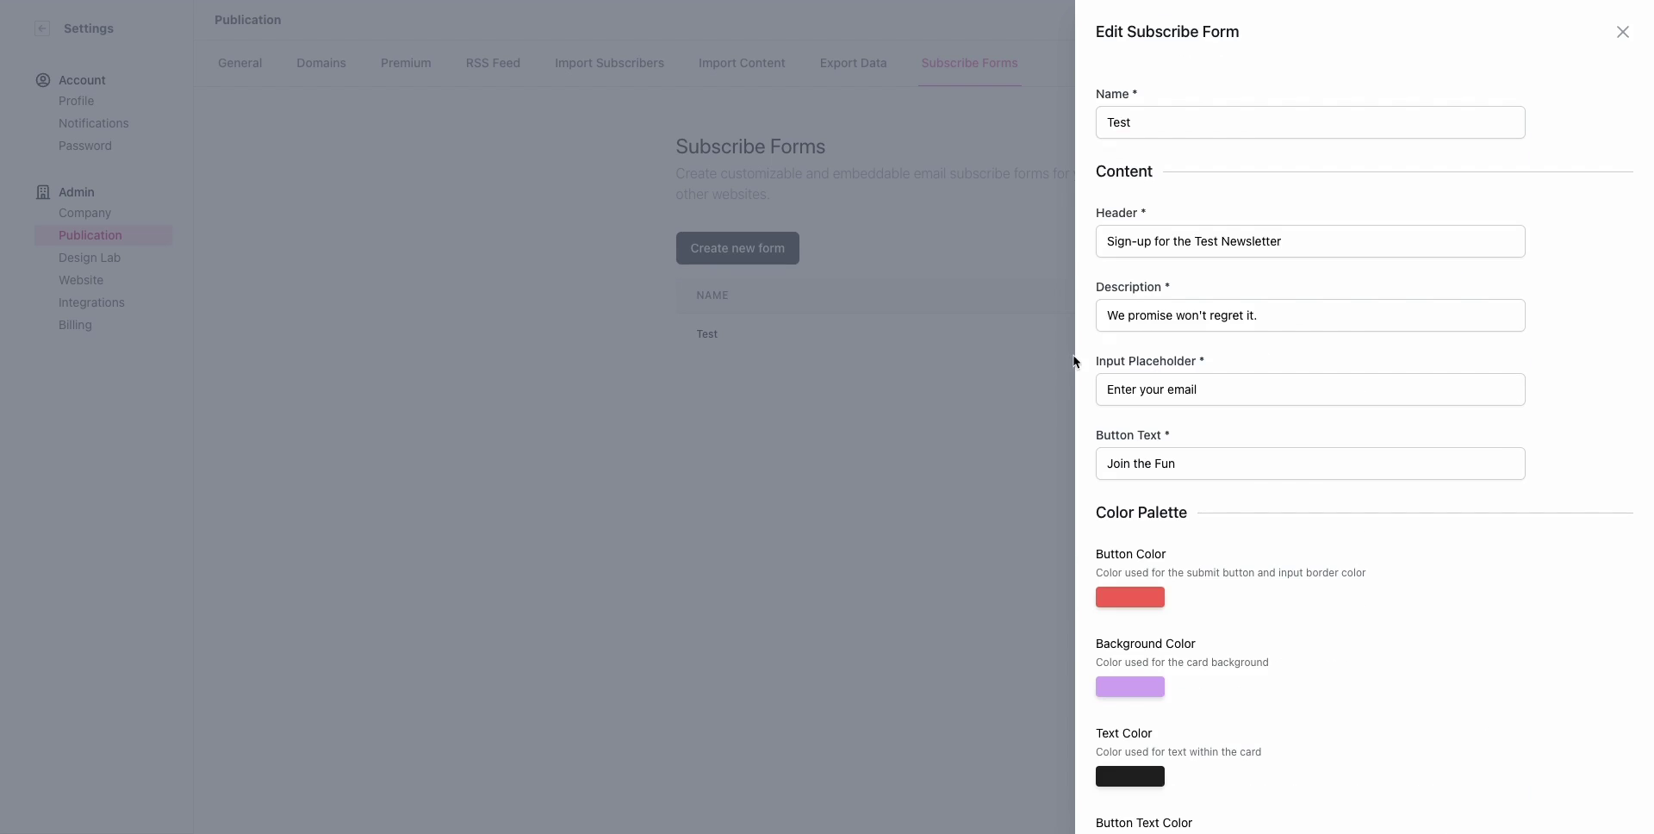
- Open the Test form's embed options and examine the full iframe code for the Full Width embed
{"action": "scroll", "coordinate": [1345, 408], "scroll_direction": "down", "scroll_amount": 4}
{"action": "scroll", "coordinate": [1345, 407], "scroll_direction": "down", "scroll_amount": 3}
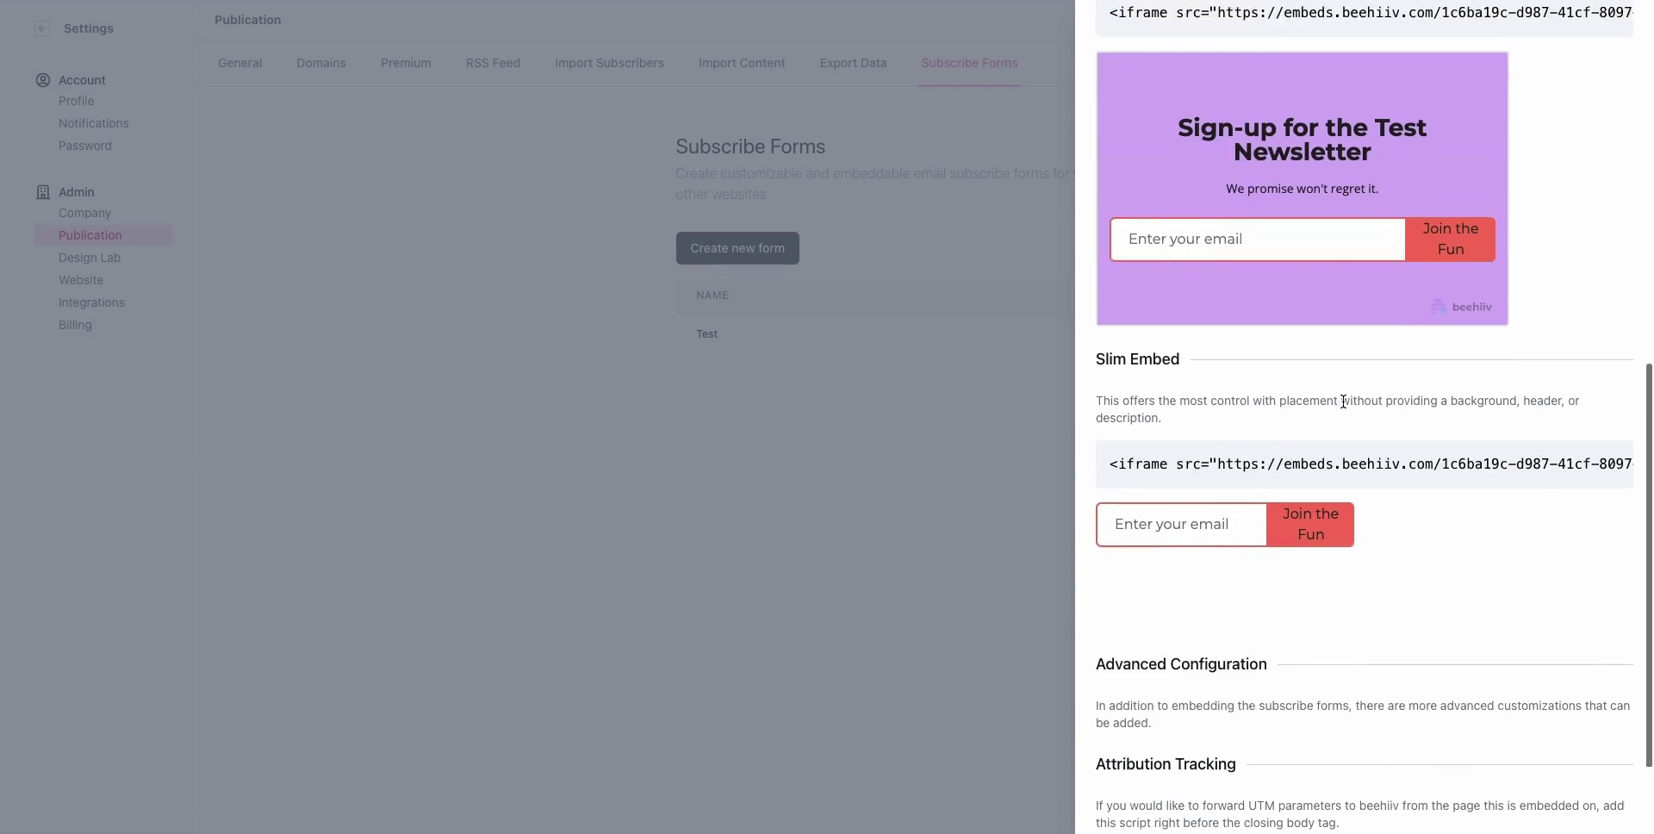
{"action": "scroll", "coordinate": [1299, 388], "scroll_direction": "up", "scroll_amount": 10}
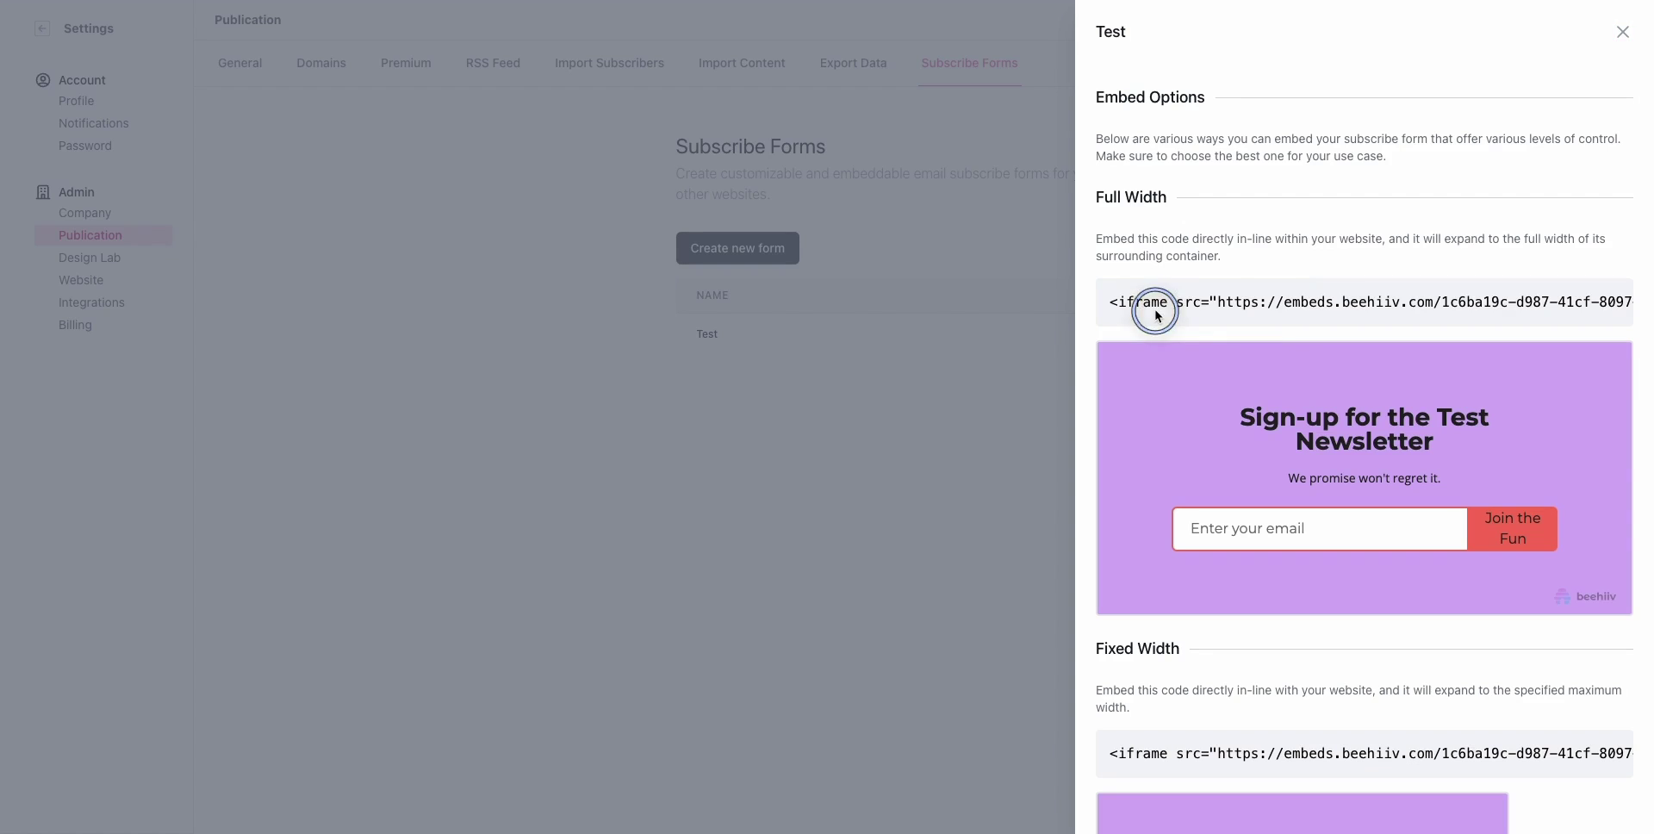
{"action": "triple_click", "coordinate": [1158, 303]}
{"action": "scroll", "coordinate": [1157, 303], "scroll_direction": "right", "scroll_amount": 5}
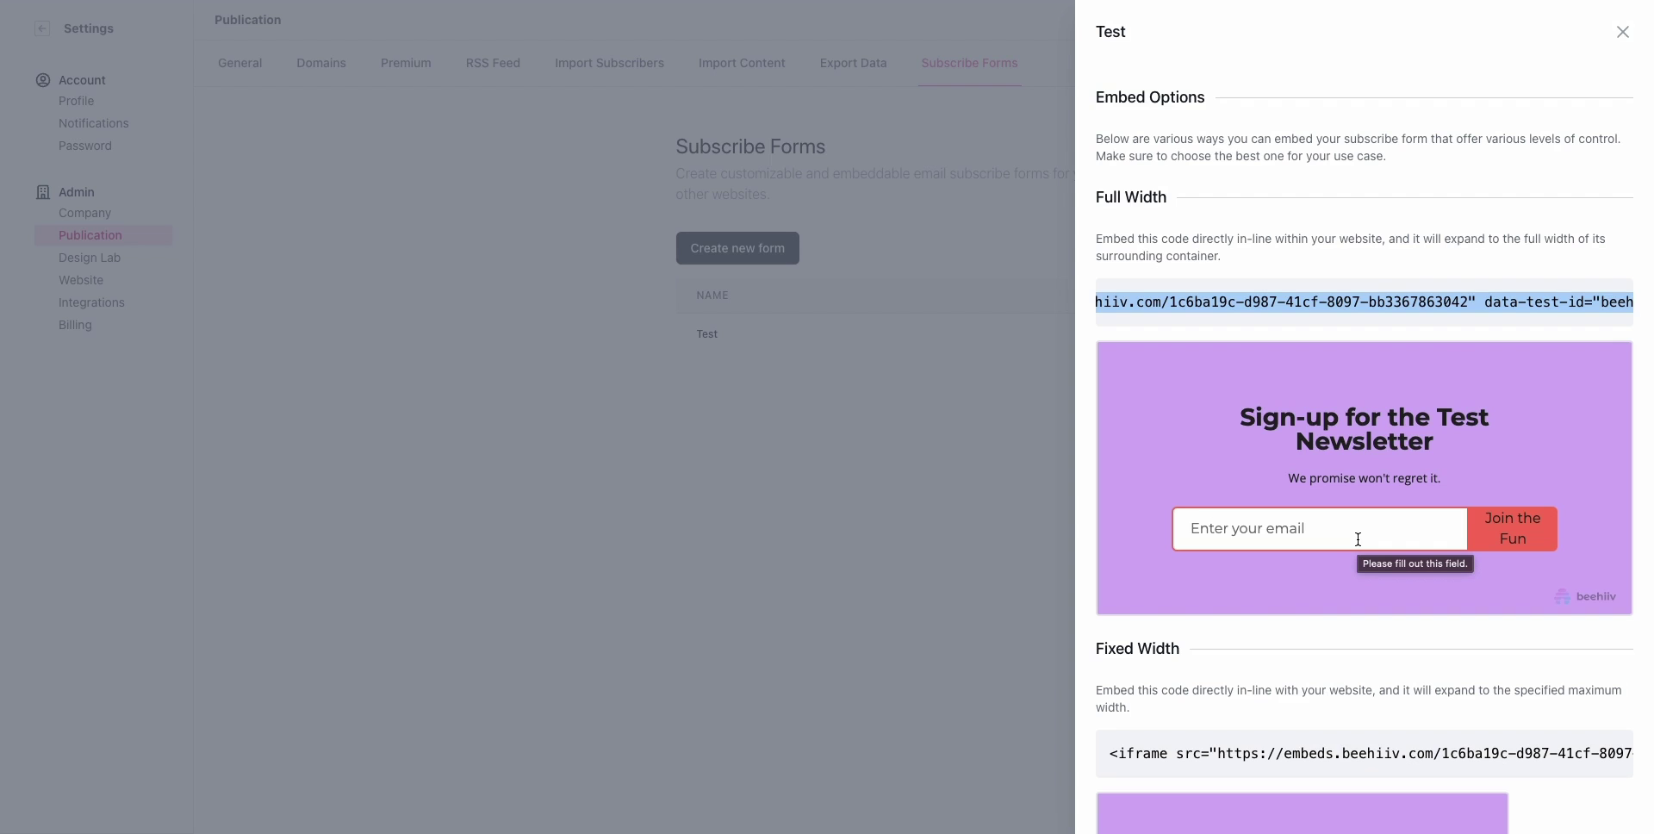
{"action": "scroll", "coordinate": [1154, 303], "scroll_direction": "left", "scroll_amount": 10}
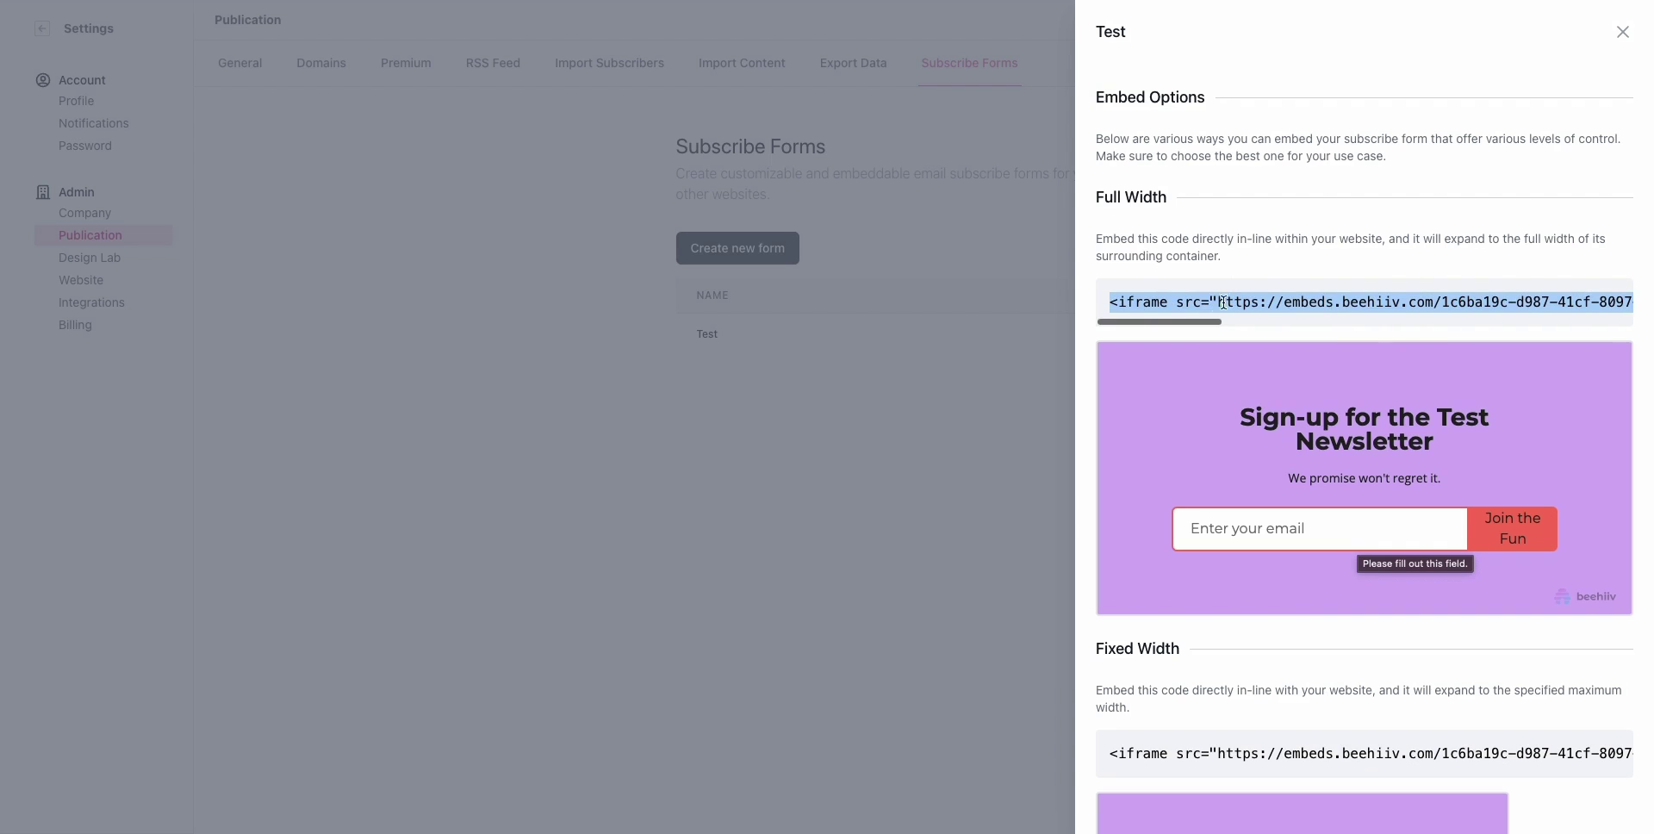
{"action": "left_click", "coordinate": [1126, 306]}
{"action": "scroll", "coordinate": [1154, 302], "scroll_direction": "right", "scroll_amount": 10}
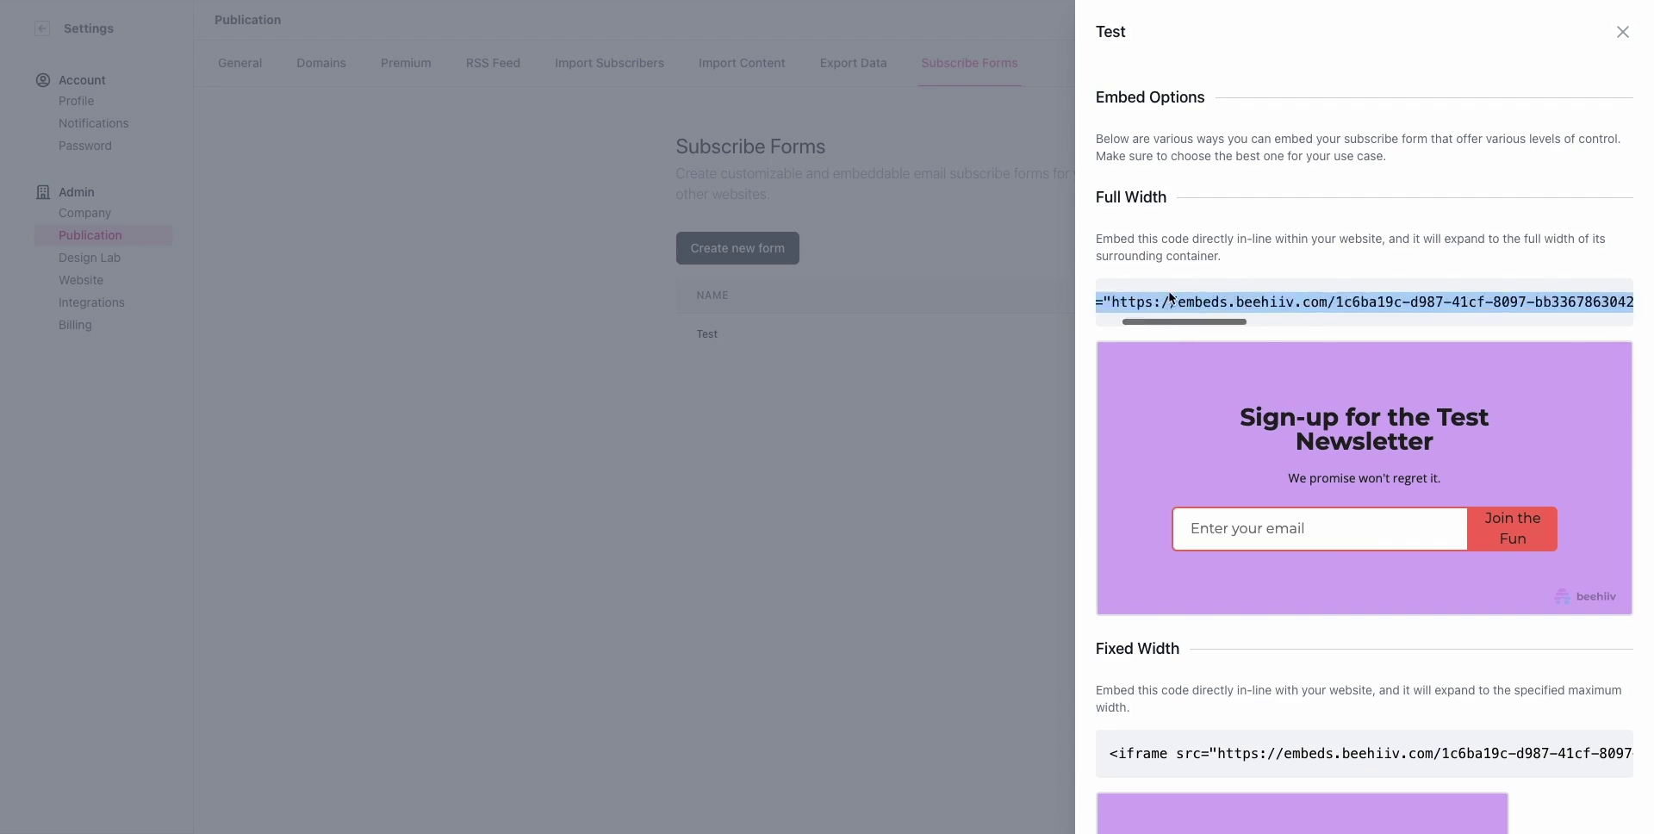
{"action": "scroll", "coordinate": [1170, 299], "scroll_direction": "right", "scroll_amount": 3}
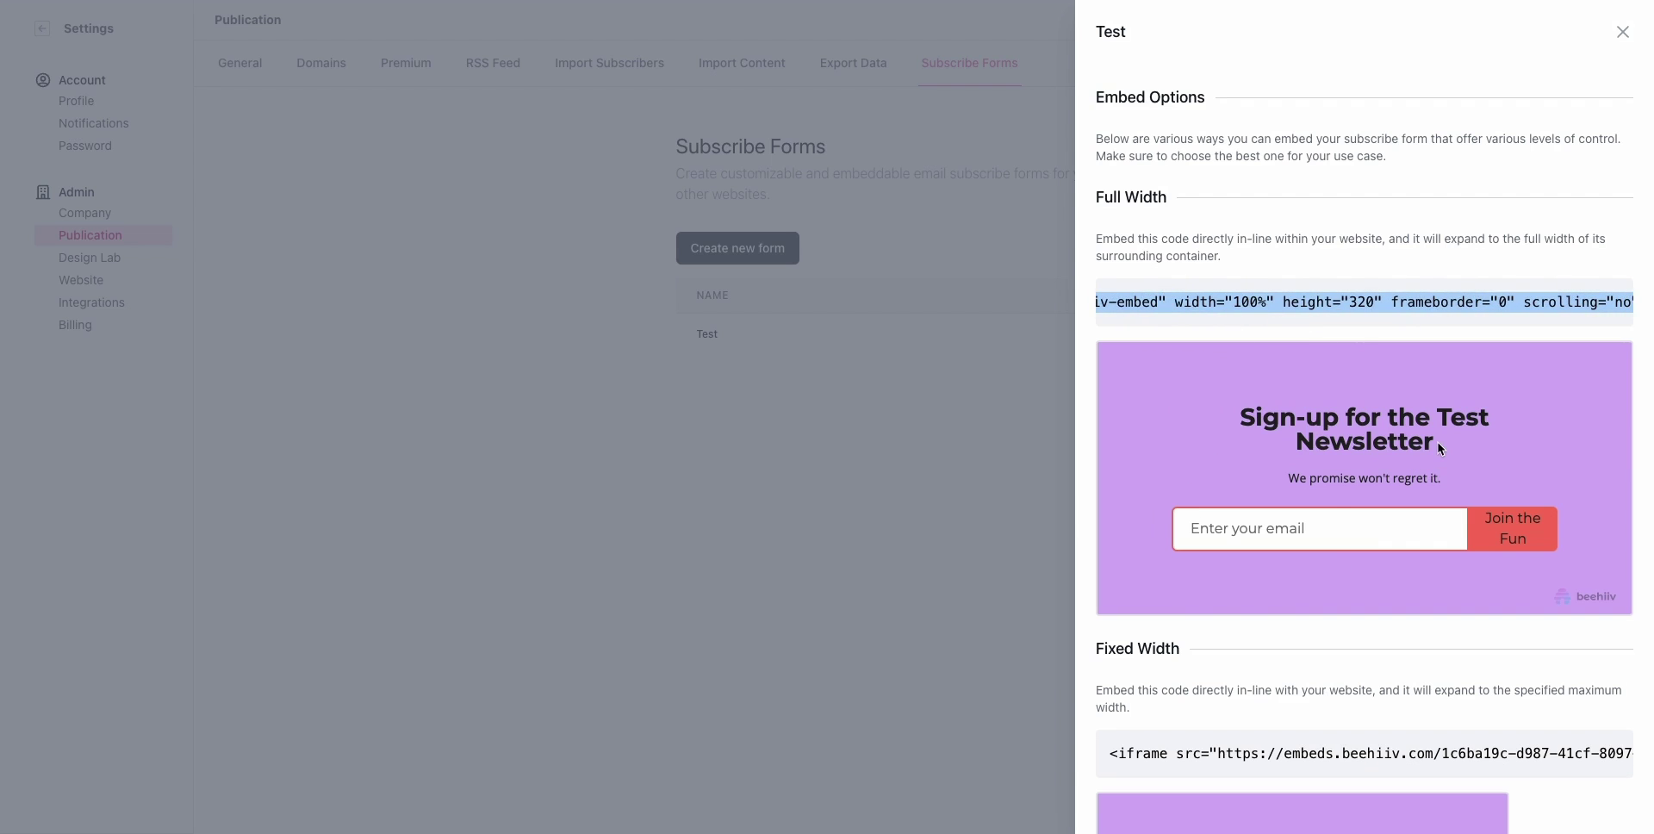
- Inspect the Fixed Width embed code and highlight its width and height attributes
{"action": "scroll", "coordinate": [1358, 430], "scroll_direction": "down", "scroll_amount": 1}
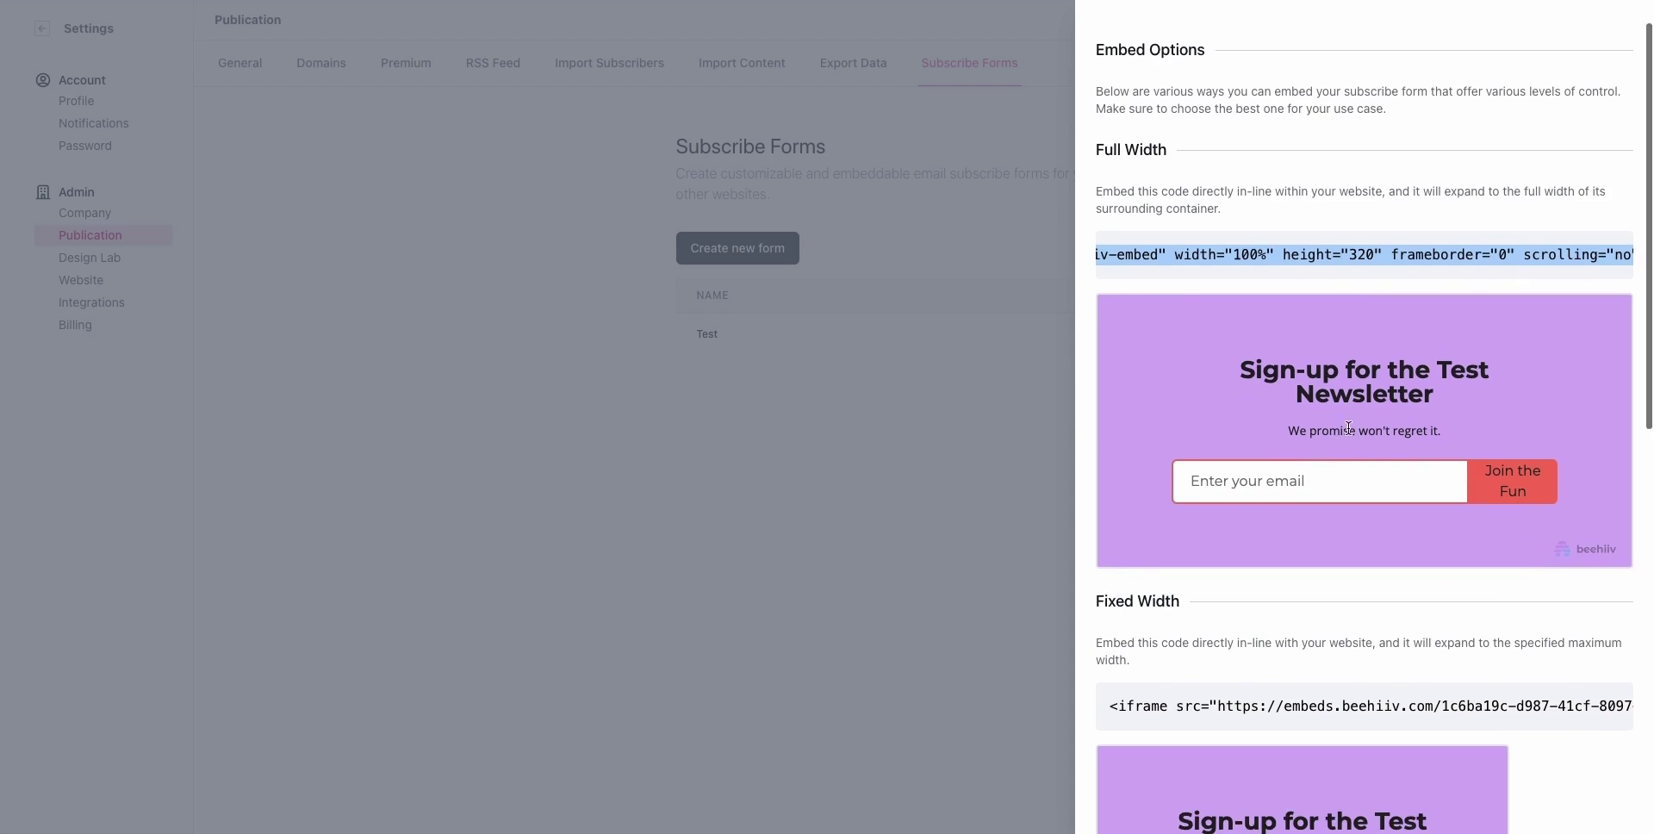
{"action": "scroll", "coordinate": [1349, 428], "scroll_direction": "down", "scroll_amount": 3}
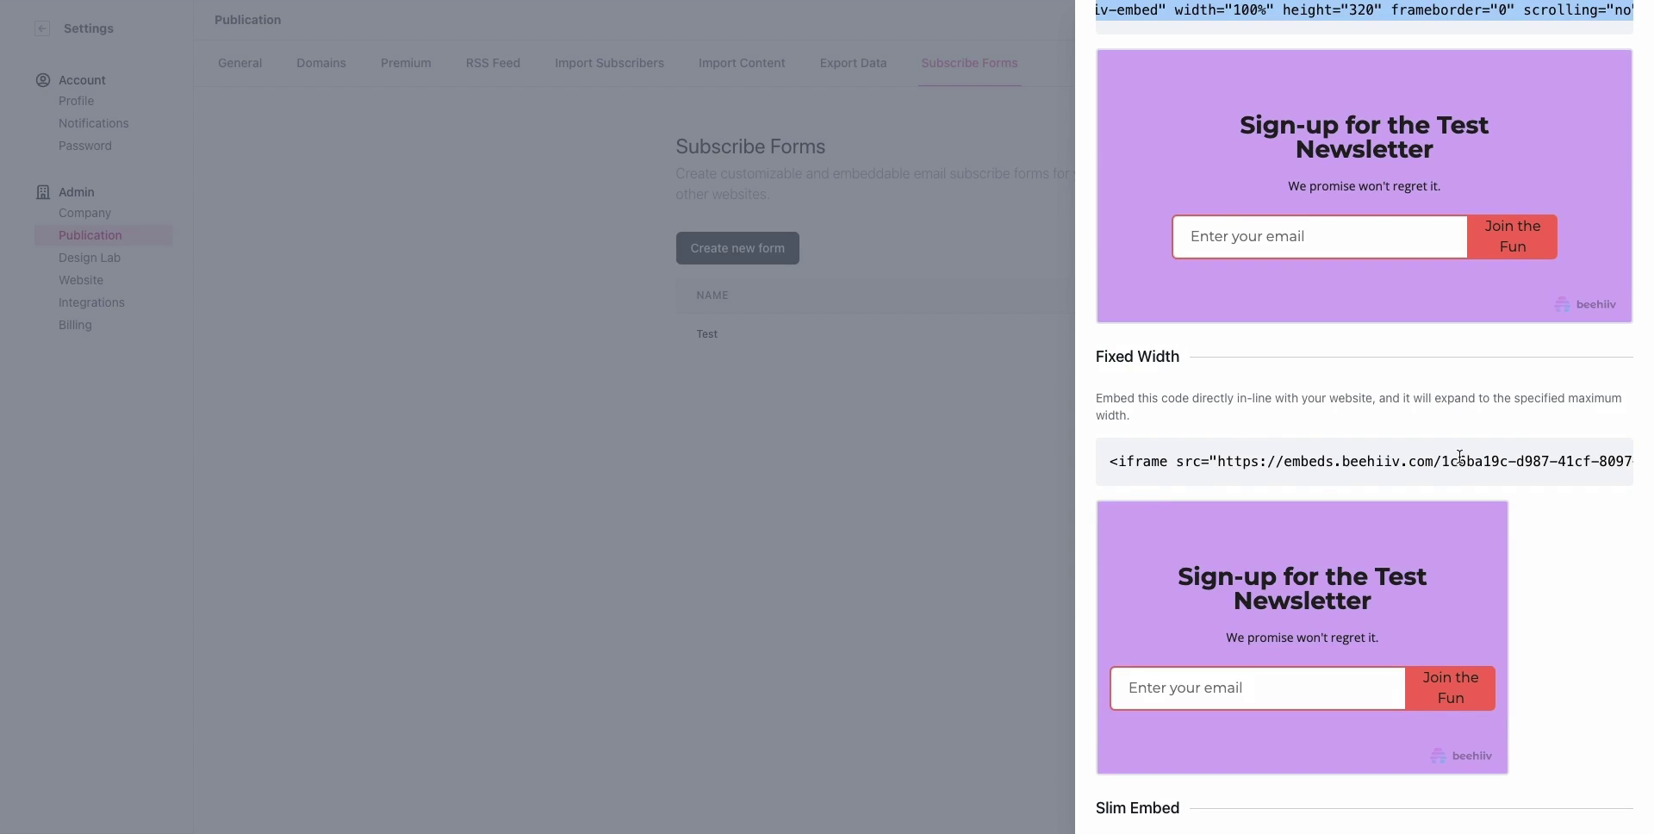
{"action": "scroll", "coordinate": [1460, 457], "scroll_direction": "right", "scroll_amount": 12}
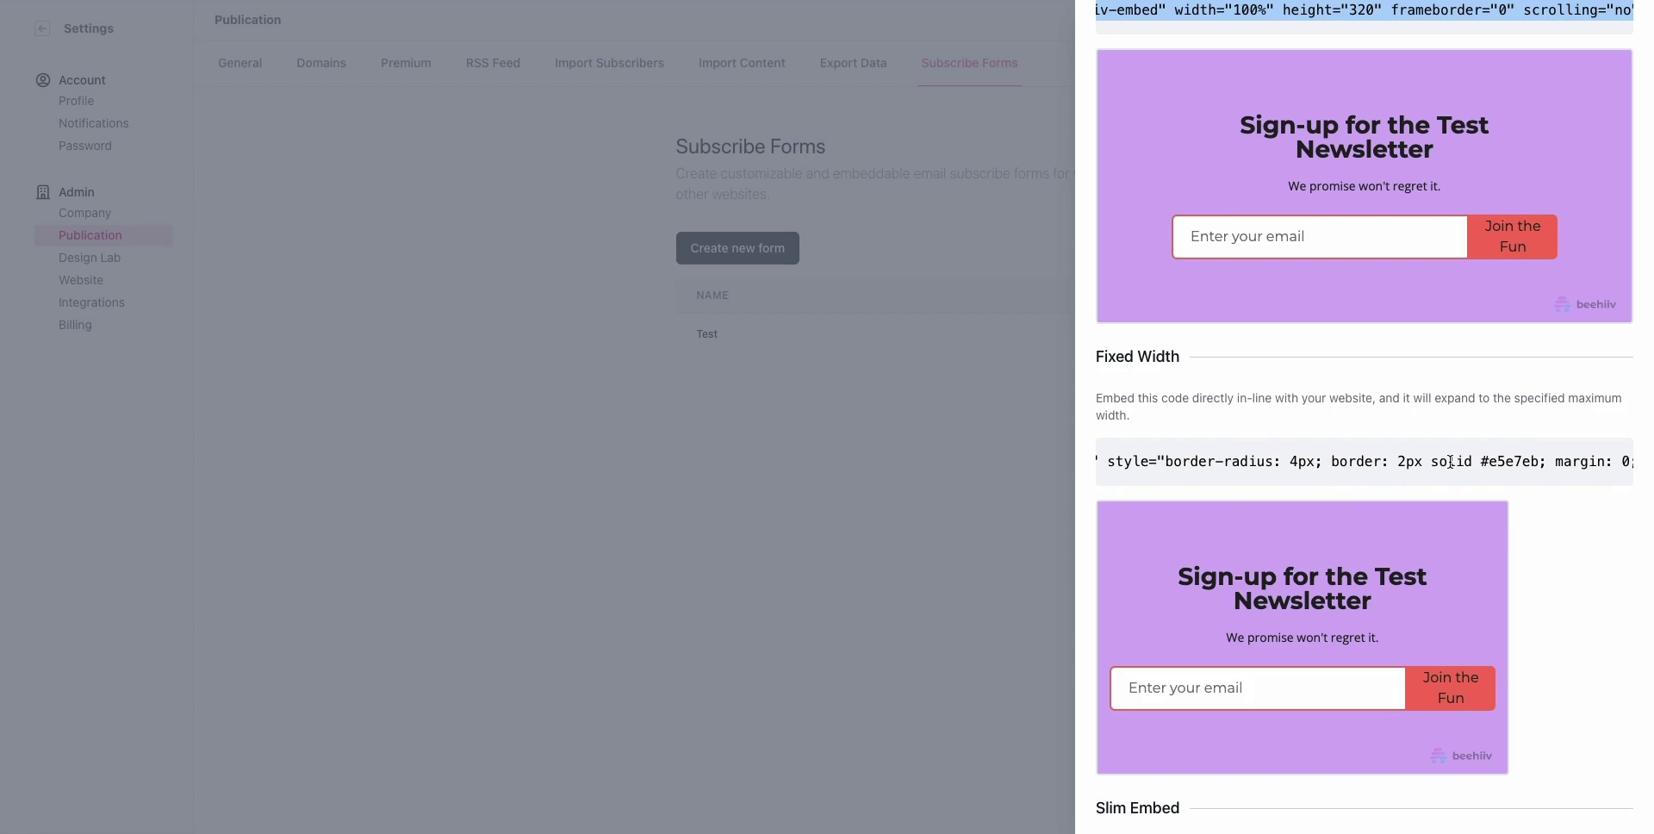
{"action": "scroll", "coordinate": [1454, 461], "scroll_direction": "right", "scroll_amount": 10}
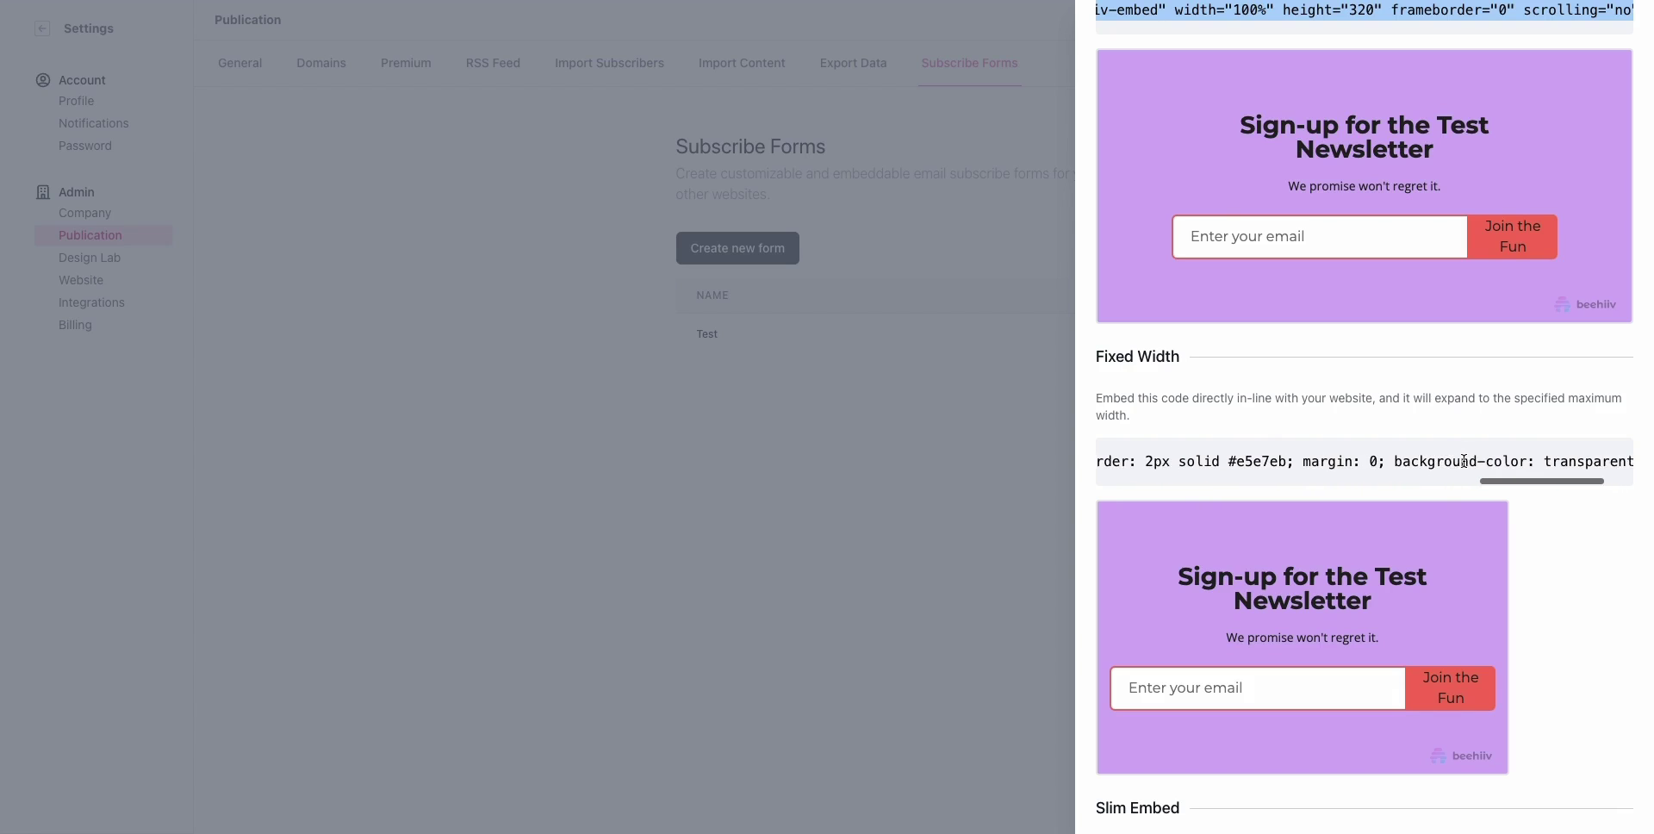
{"action": "scroll", "coordinate": [1464, 460], "scroll_direction": "left", "scroll_amount": 8}
{"action": "double_click", "coordinate": [1233, 461]}
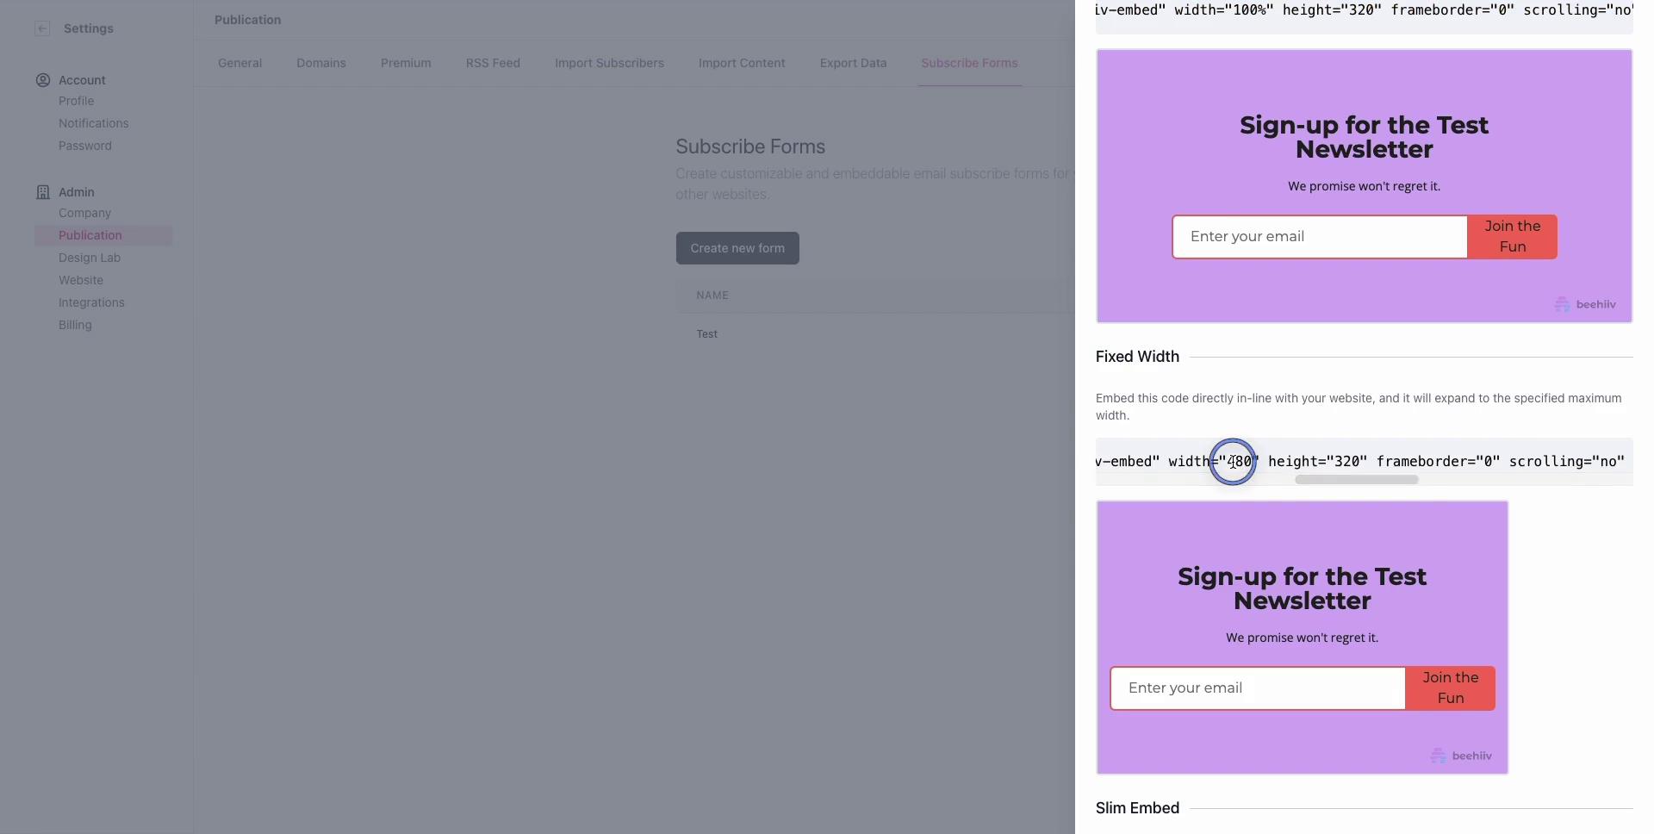
{"action": "scroll", "coordinate": [1231, 469], "scroll_direction": "down", "scroll_amount": 1}
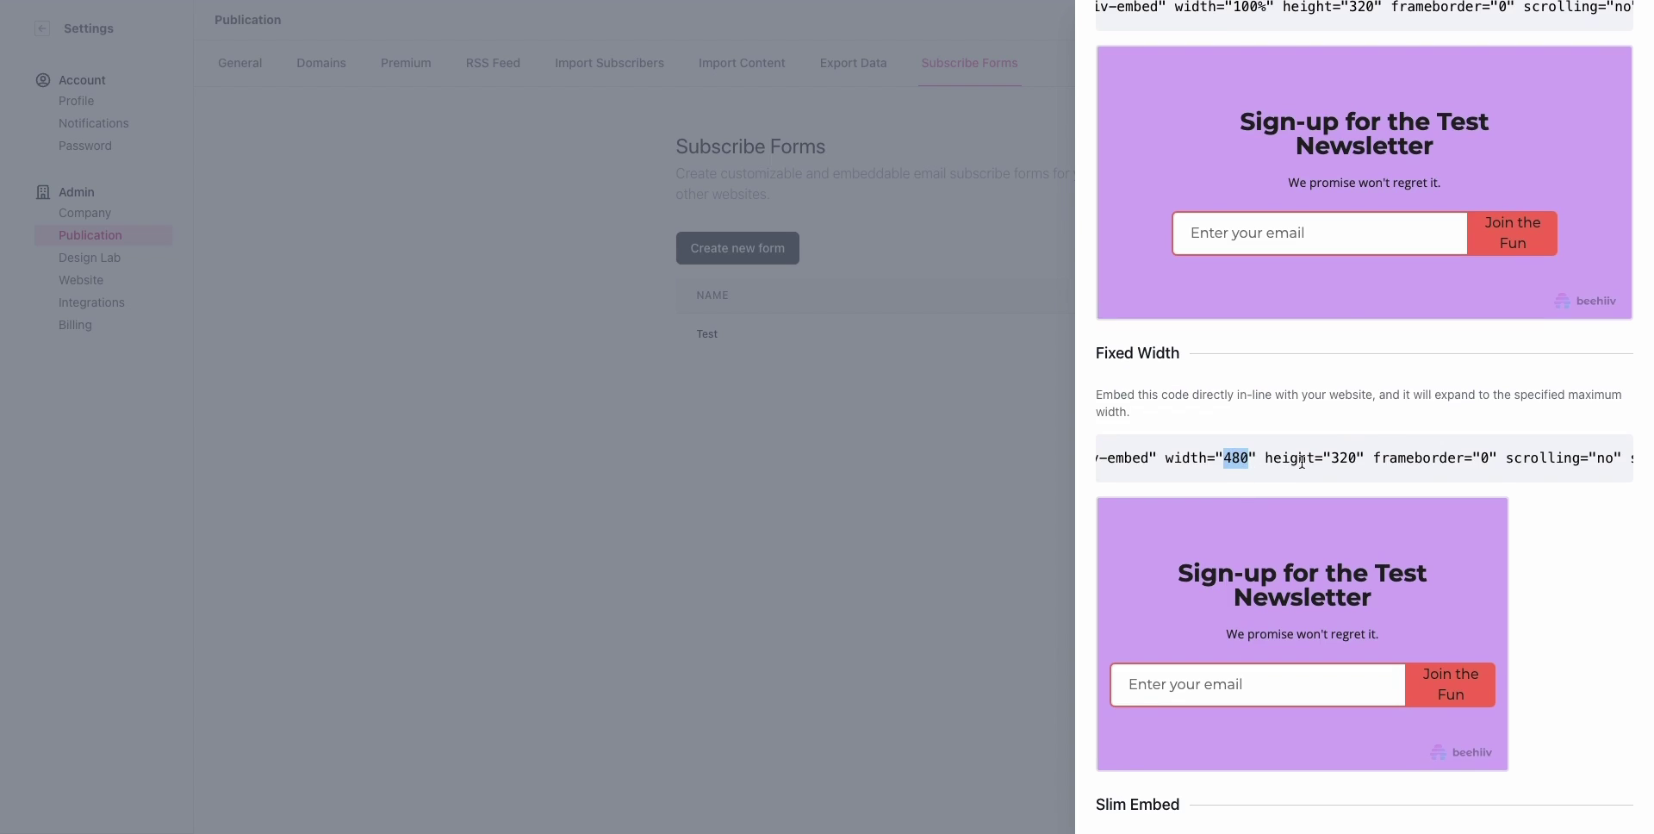
{"action": "left_click_drag", "start_coordinate": [1356, 457], "coordinate": [1165, 458]}
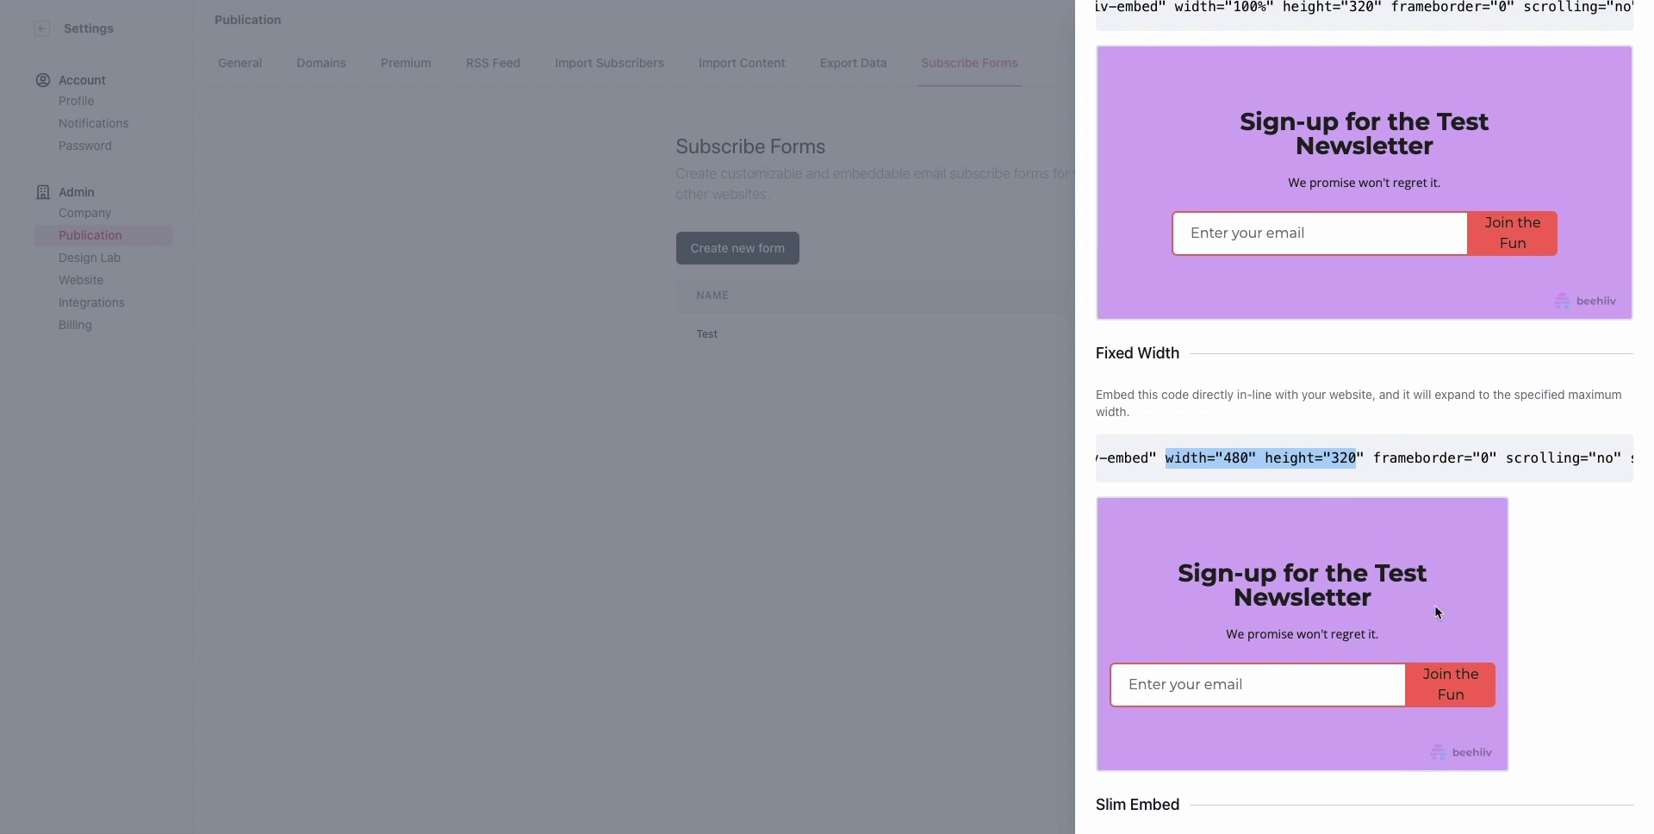
- Examine the Slim Embed preview and read its iframe code through to the closing tag
{"action": "scroll", "coordinate": [1430, 603], "scroll_direction": "down", "scroll_amount": 3}
{"action": "scroll", "coordinate": [1329, 587], "scroll_direction": "down", "scroll_amount": 2}
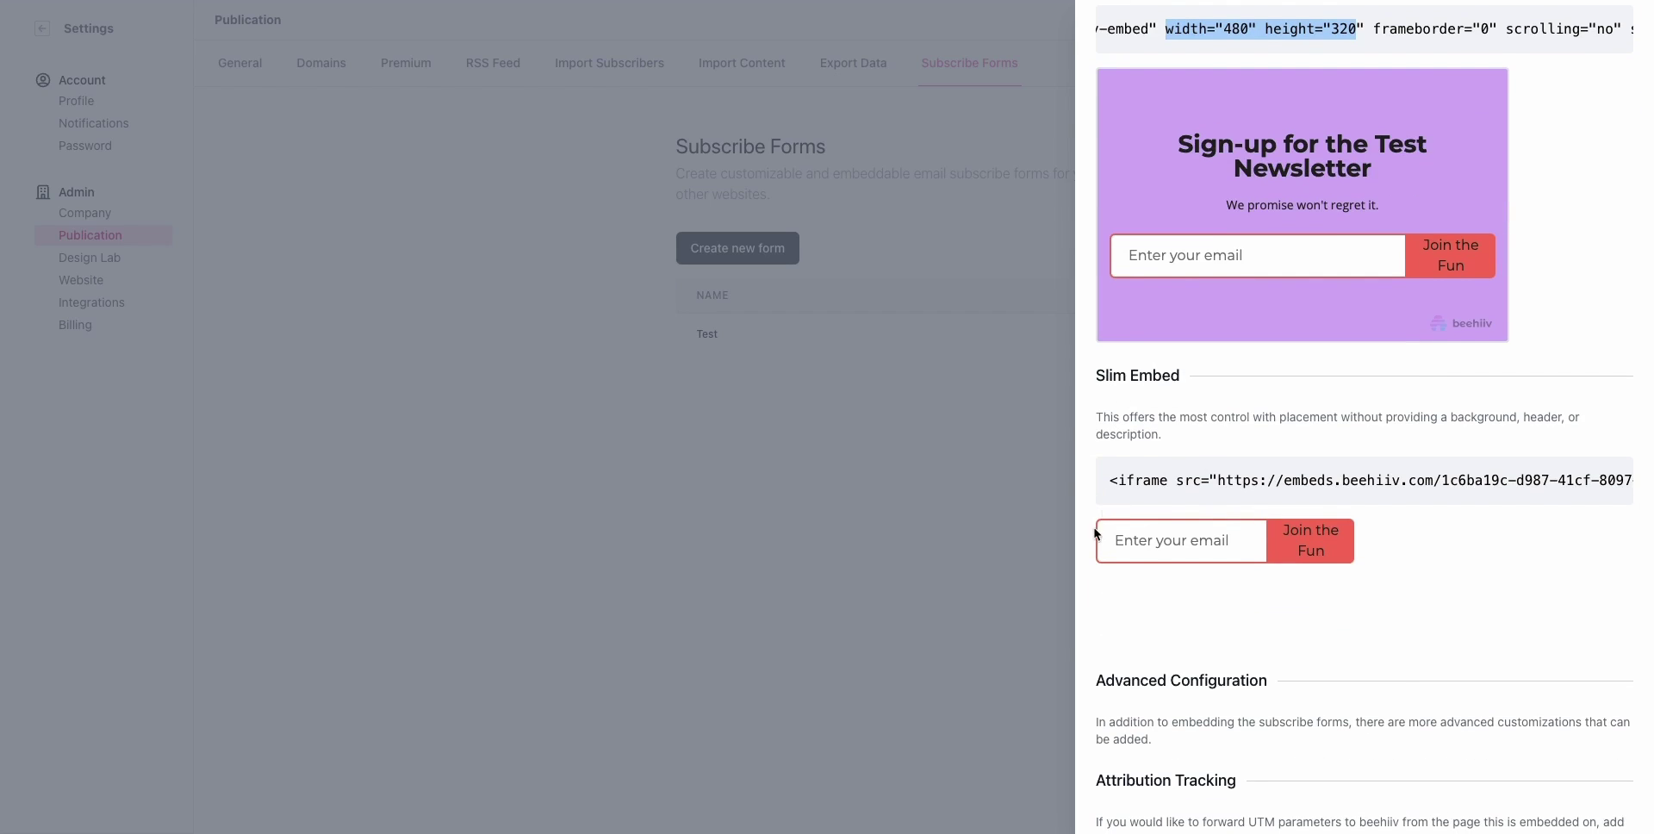
{"action": "left_click_drag", "start_coordinate": [1094, 515], "coordinate": [1295, 565]}
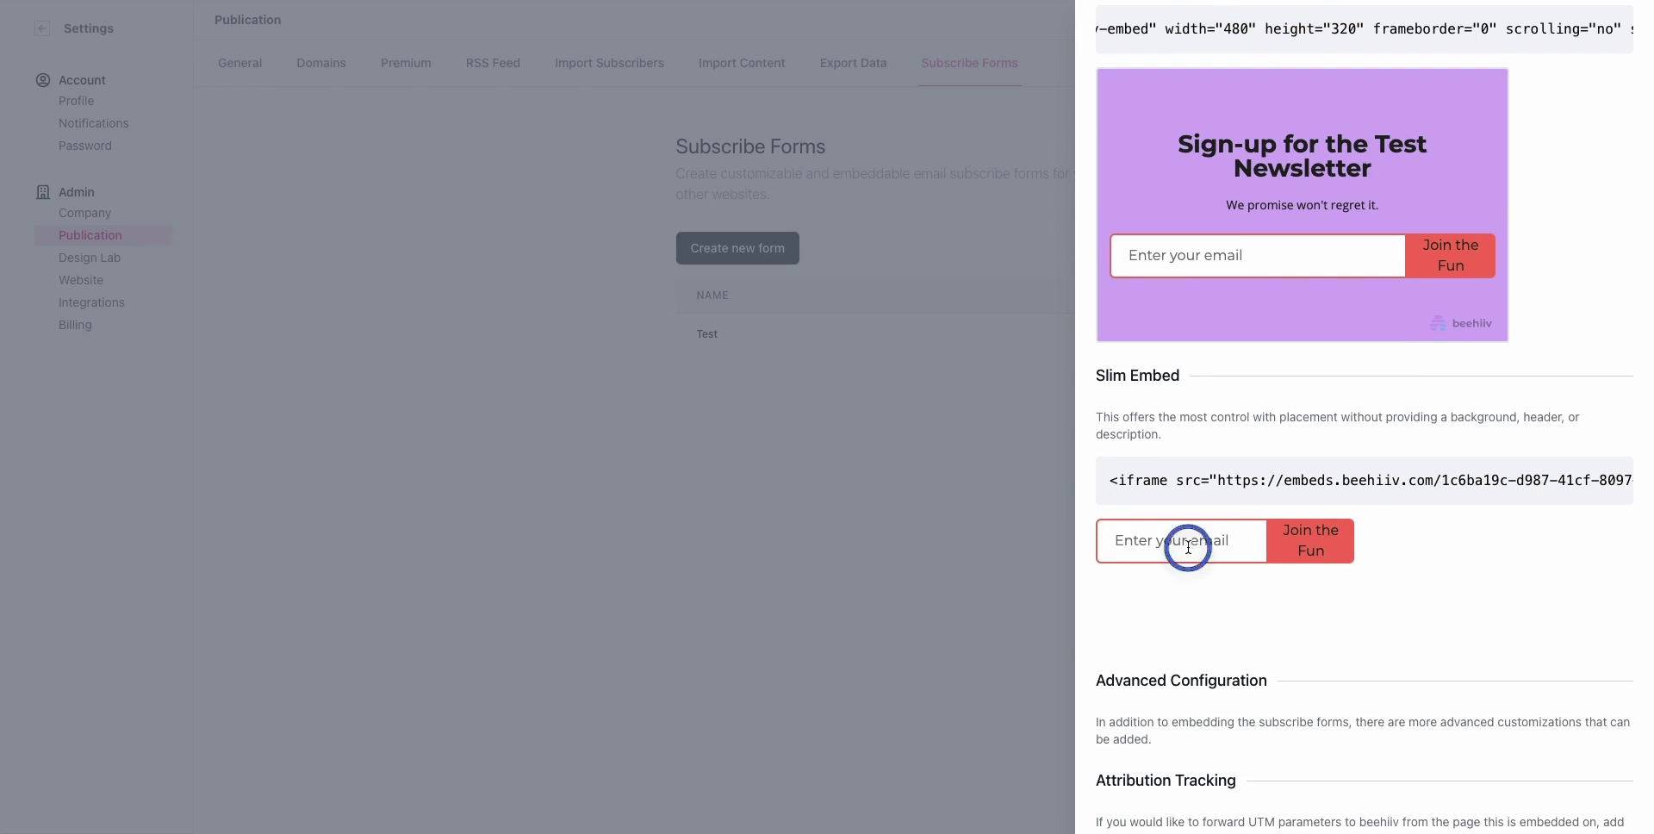
{"action": "left_click_drag", "start_coordinate": [1110, 475], "coordinate": [1641, 502]}
{"action": "left_click", "coordinate": [1297, 481]}
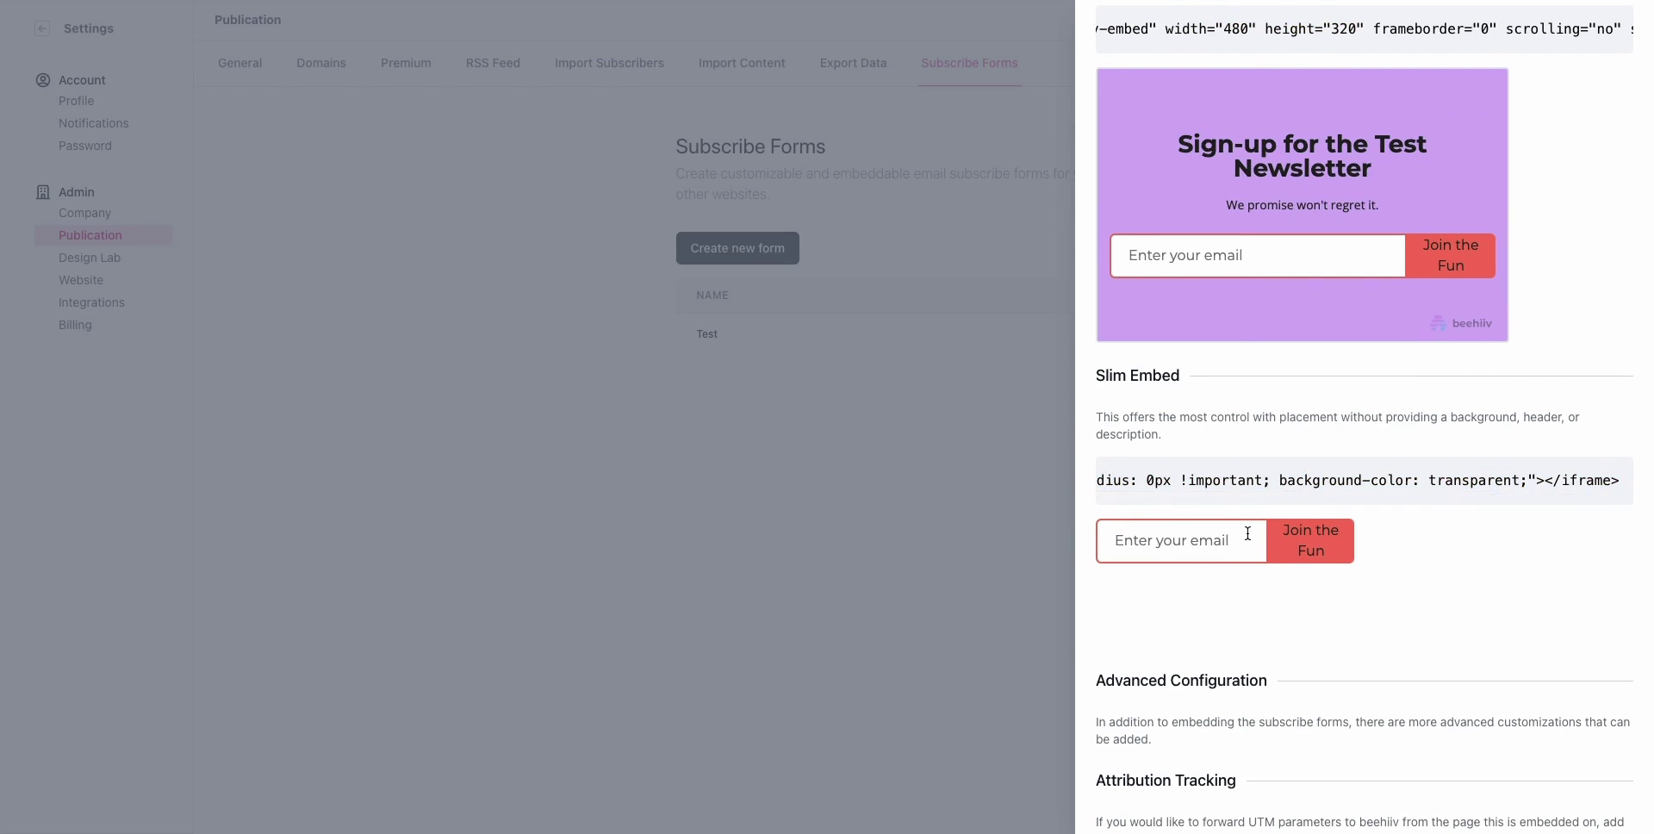
{"action": "scroll", "coordinate": [1233, 253], "scroll_direction": "up", "scroll_amount": 1}
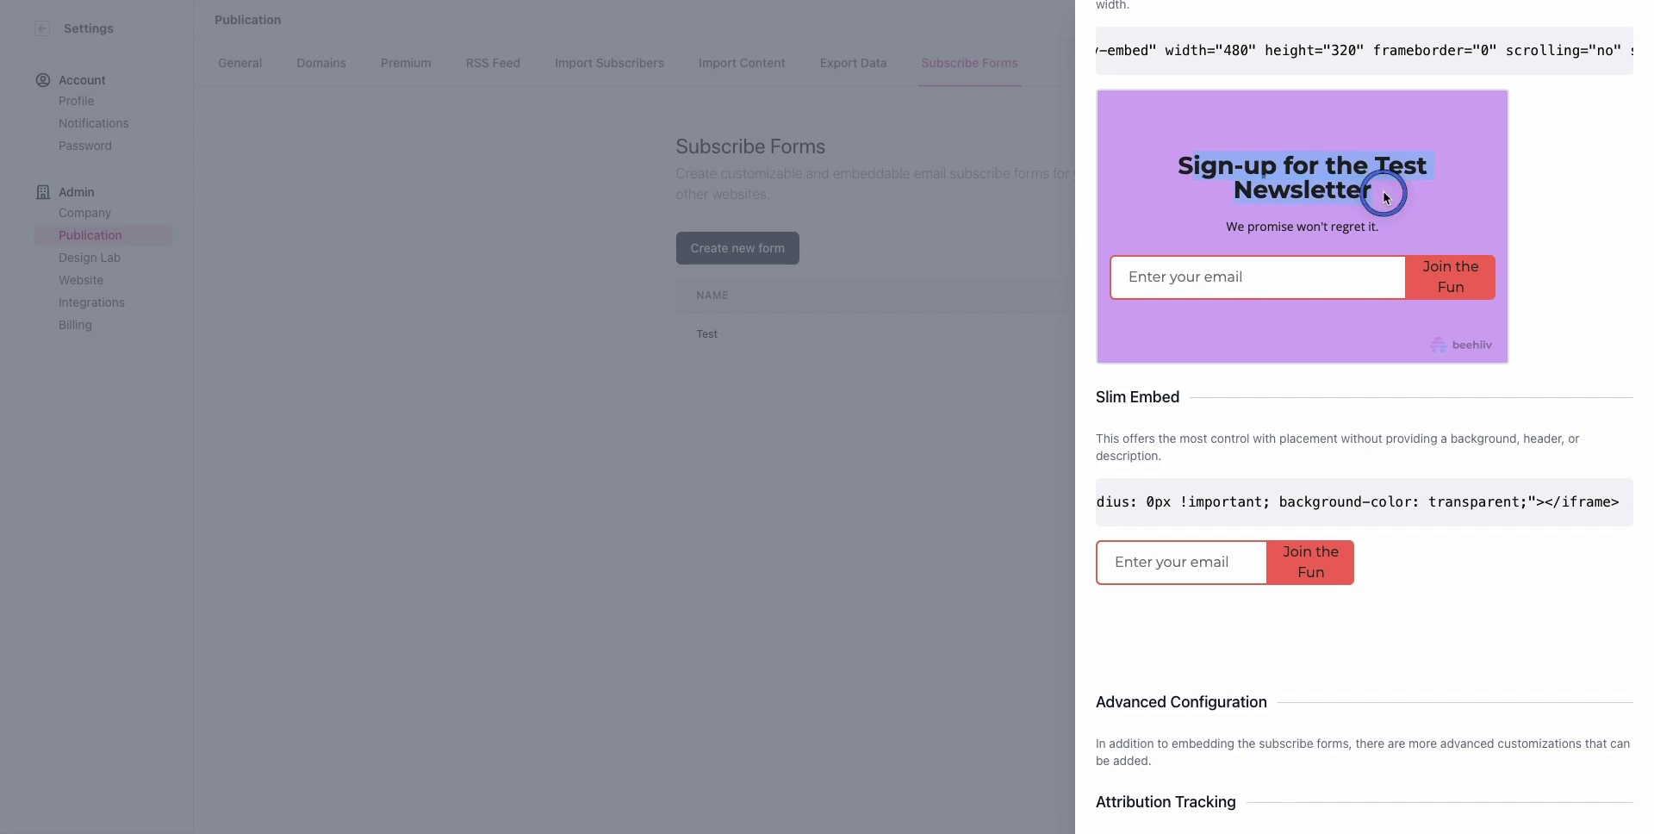
{"action": "scroll", "coordinate": [1384, 221], "scroll_direction": "down", "scroll_amount": 1}
{"action": "triple_click", "coordinate": [1376, 224]}
{"action": "left_click", "coordinate": [1124, 559]}
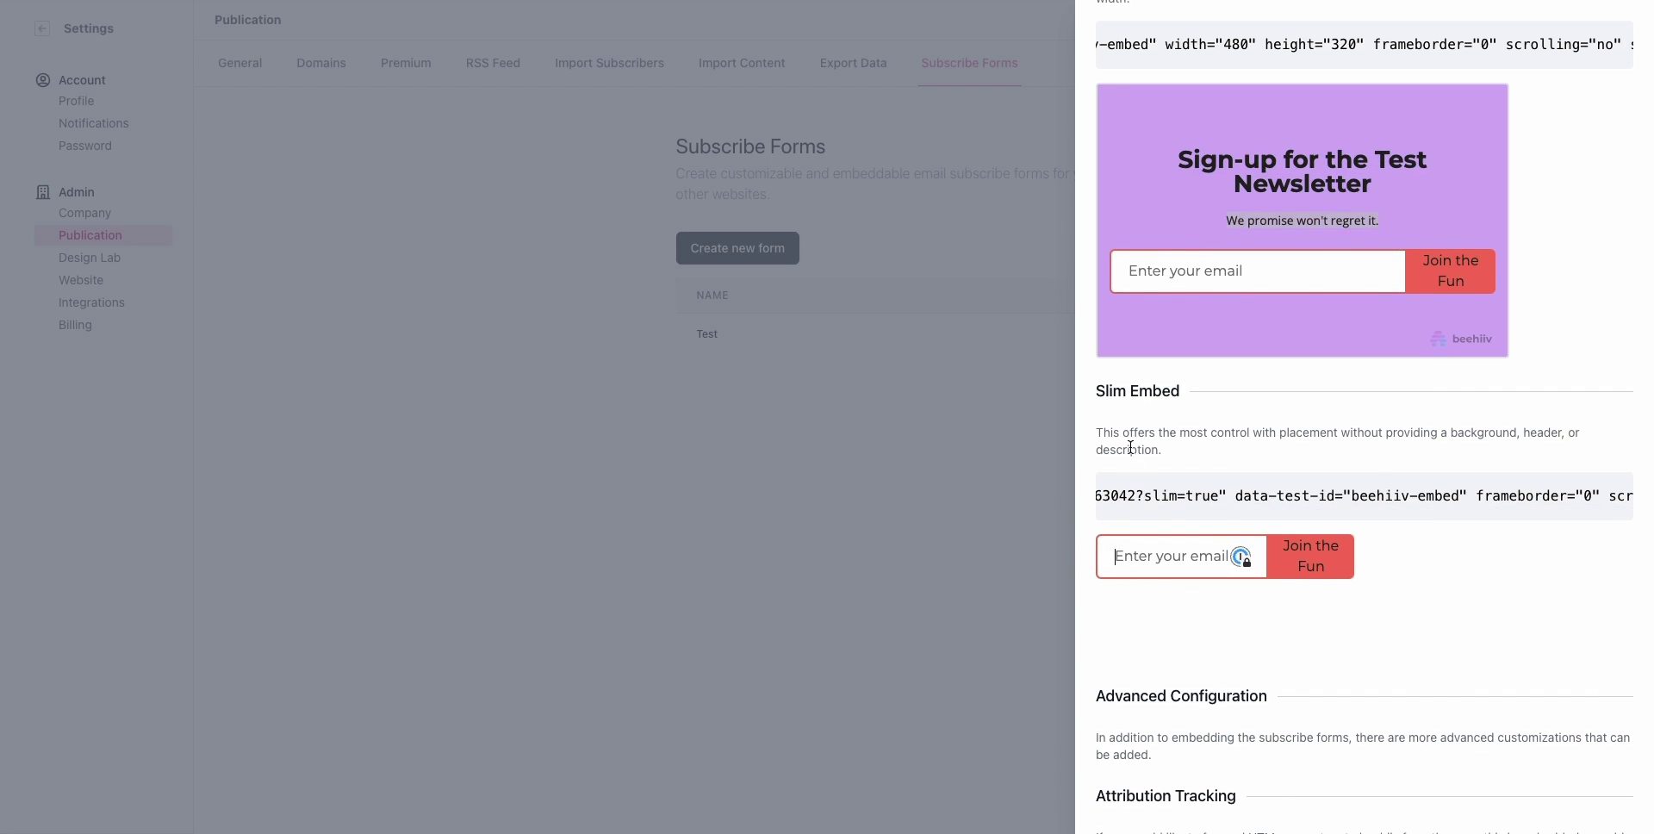
{"action": "scroll", "coordinate": [1167, 510], "scroll_direction": "left", "scroll_amount": 5}
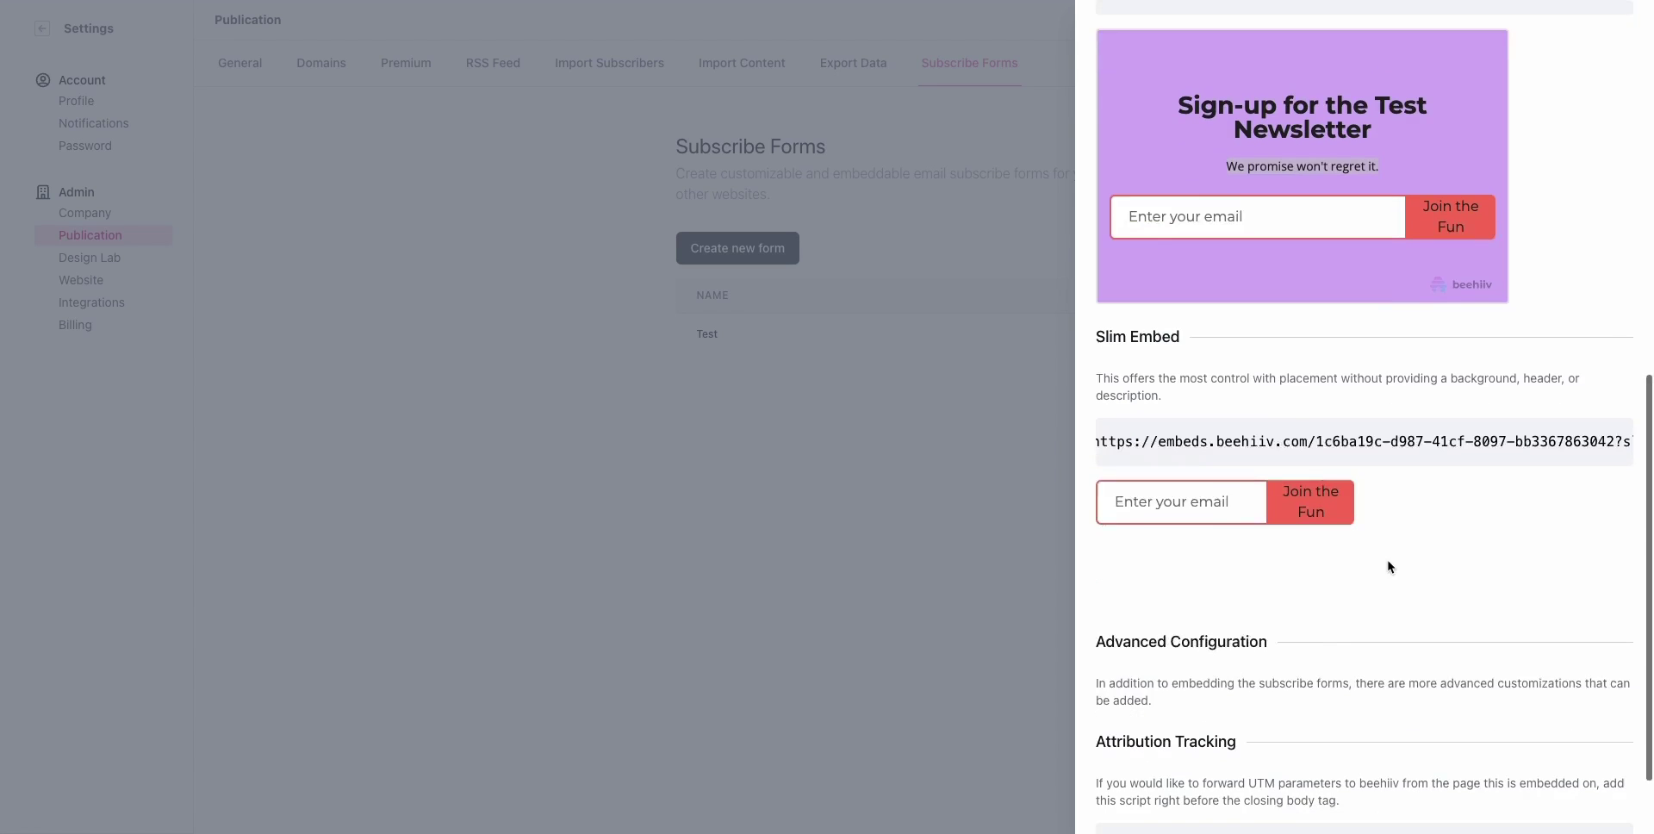
- Examine the full Attribution Tracking script under Advanced Configuration and highlight it
{"action": "scroll", "coordinate": [1387, 565], "scroll_direction": "down", "scroll_amount": 3}
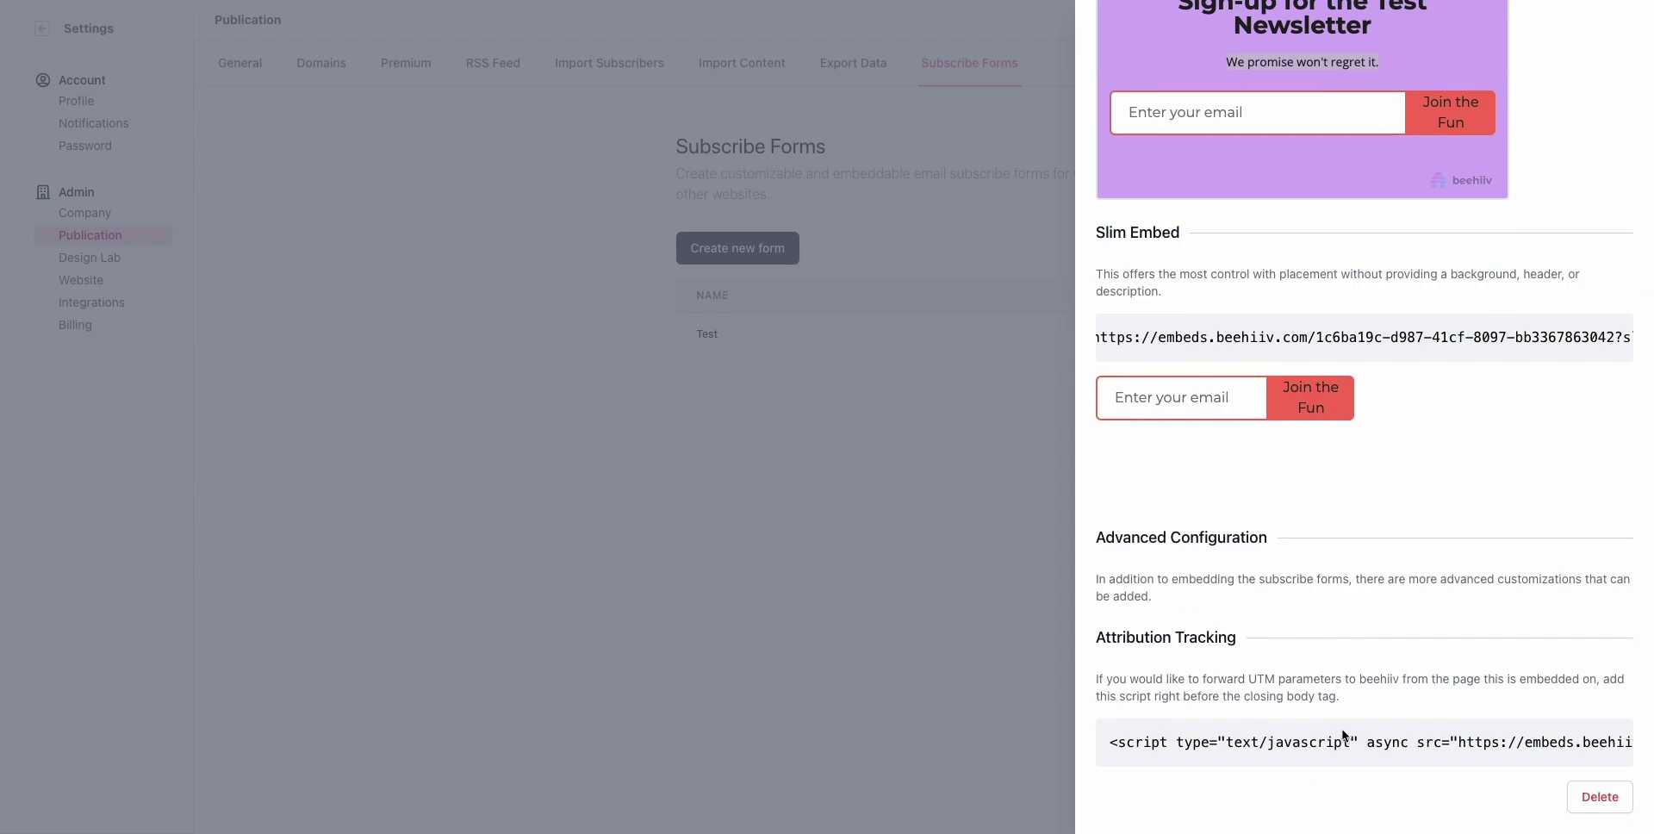
{"action": "scroll", "coordinate": [1340, 739], "scroll_direction": "right", "scroll_amount": 3}
{"action": "scroll", "coordinate": [1327, 739], "scroll_direction": "right", "scroll_amount": 2}
{"action": "scroll", "coordinate": [1283, 739], "scroll_direction": "left", "scroll_amount": 5}
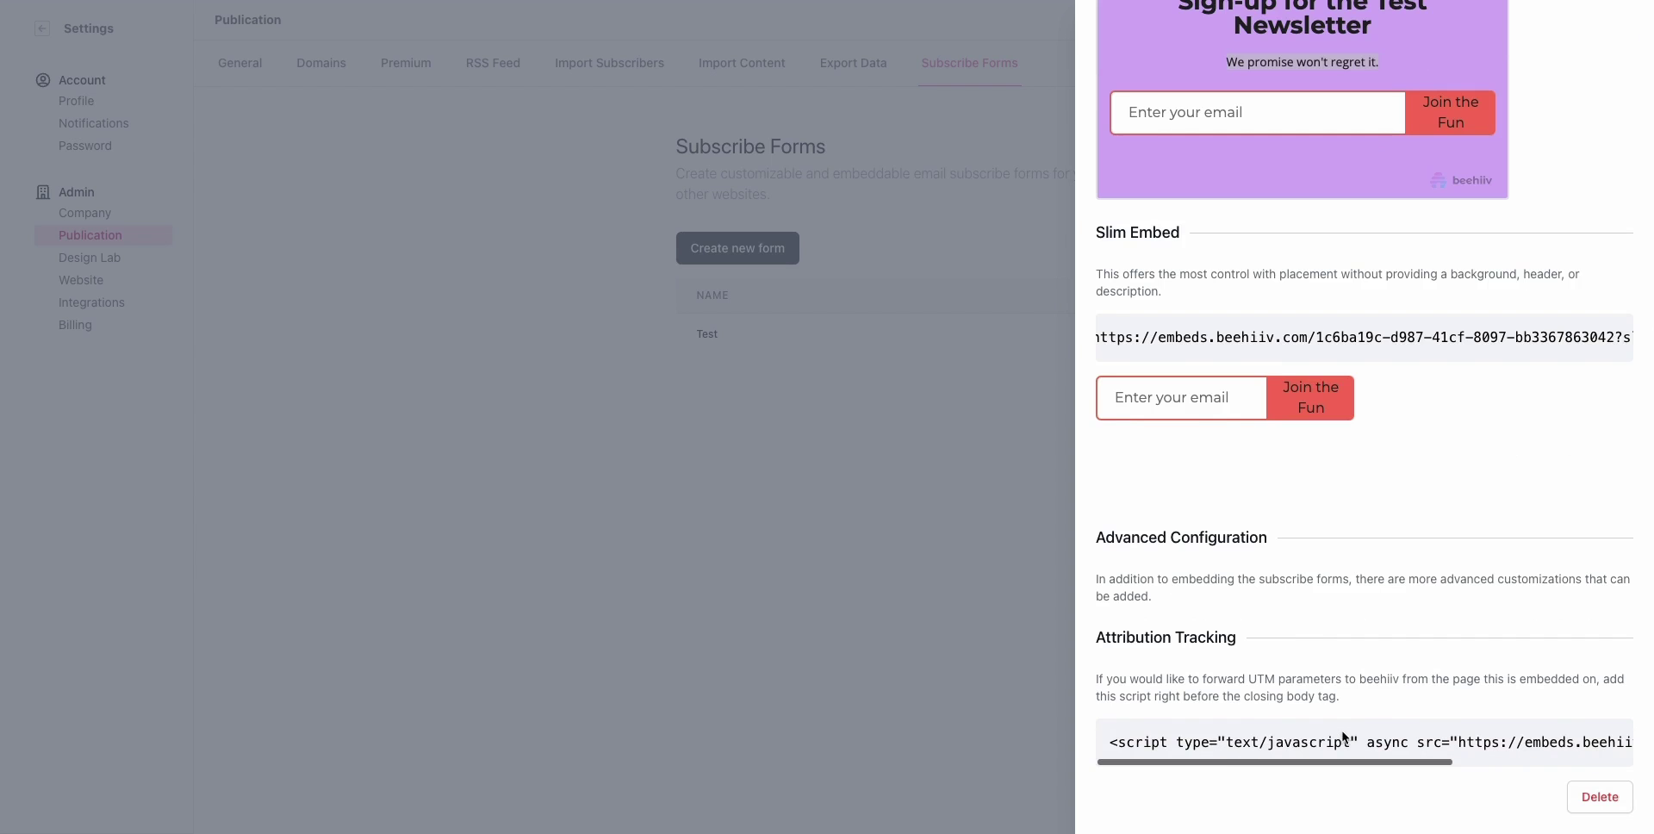
{"action": "triple_click", "coordinate": [1254, 742]}
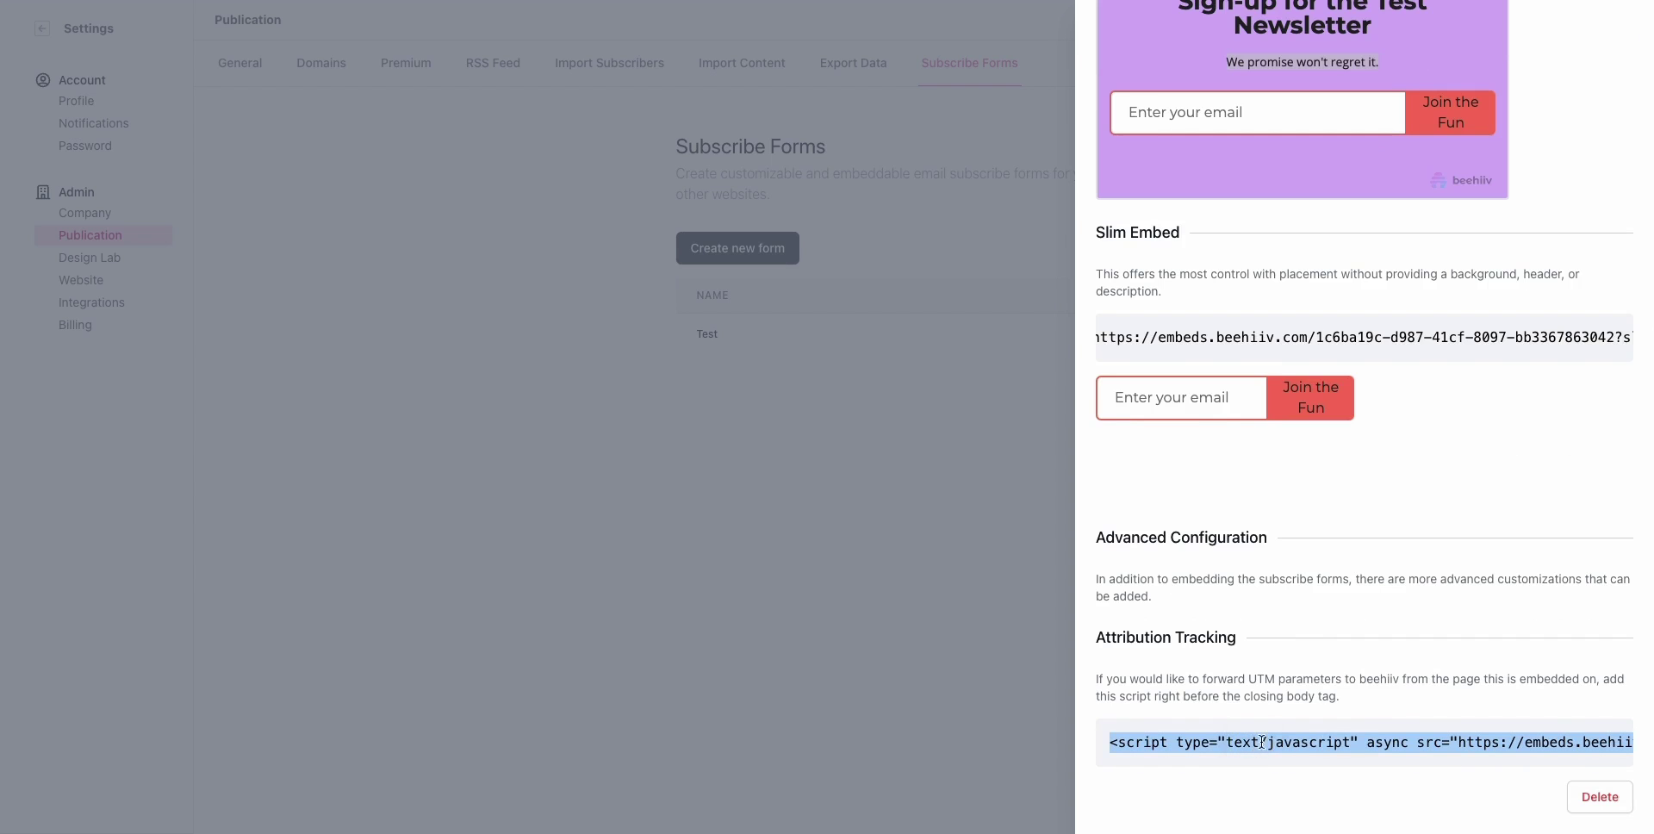
{"action": "scroll", "coordinate": [1292, 741], "scroll_direction": "right", "scroll_amount": 2}
{"action": "scroll", "coordinate": [1324, 741], "scroll_direction": "right", "scroll_amount": 2}
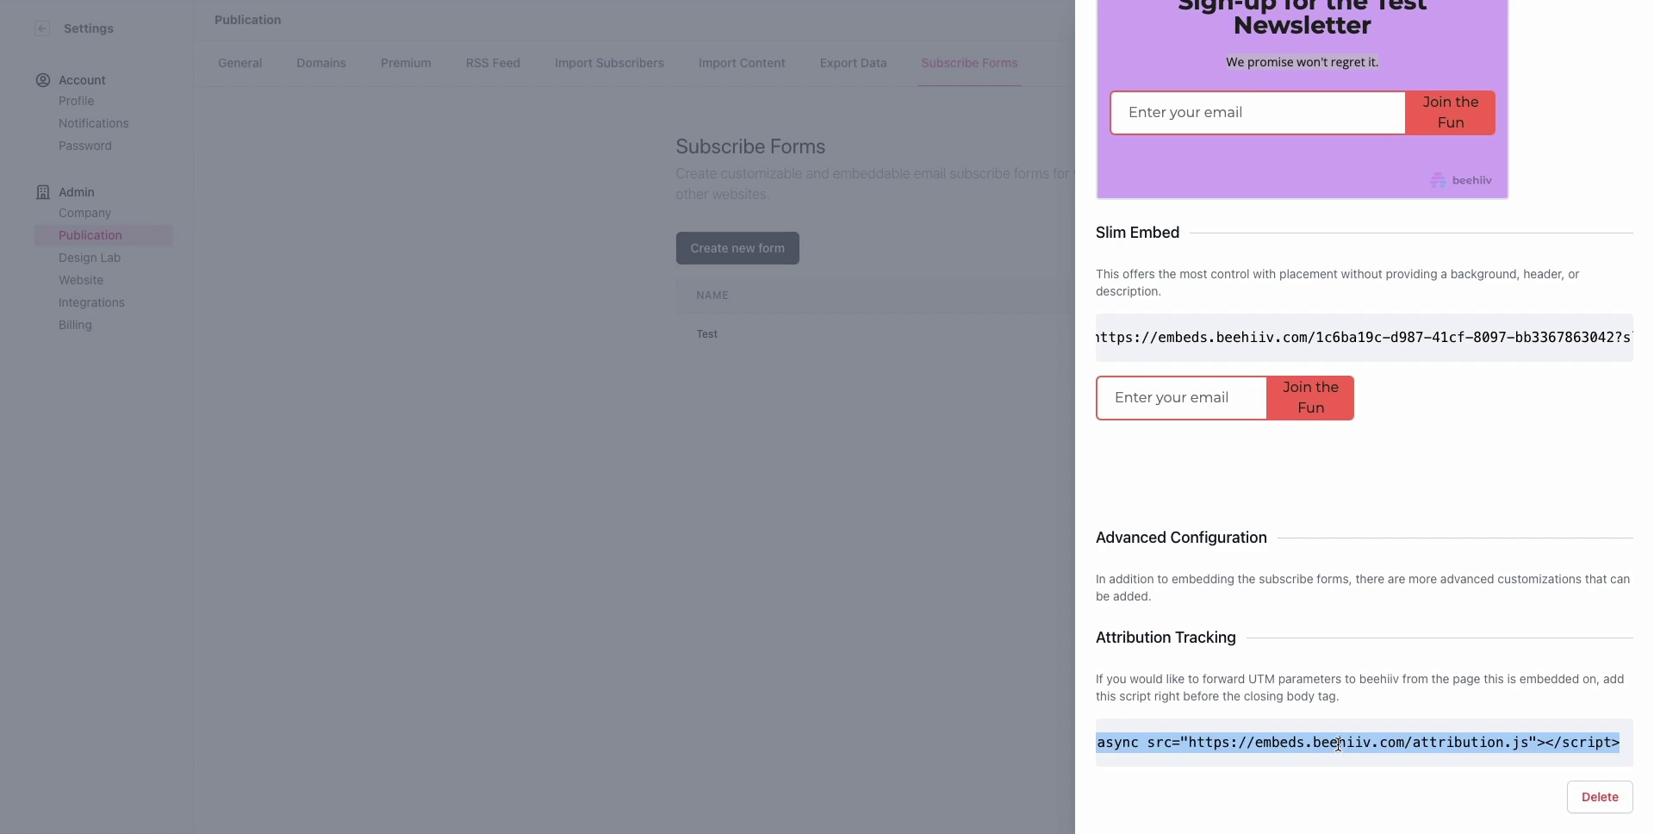
{"action": "scroll", "coordinate": [1337, 743], "scroll_direction": "left", "scroll_amount": 1}
{"action": "scroll", "coordinate": [1341, 744], "scroll_direction": "left", "scroll_amount": 5}
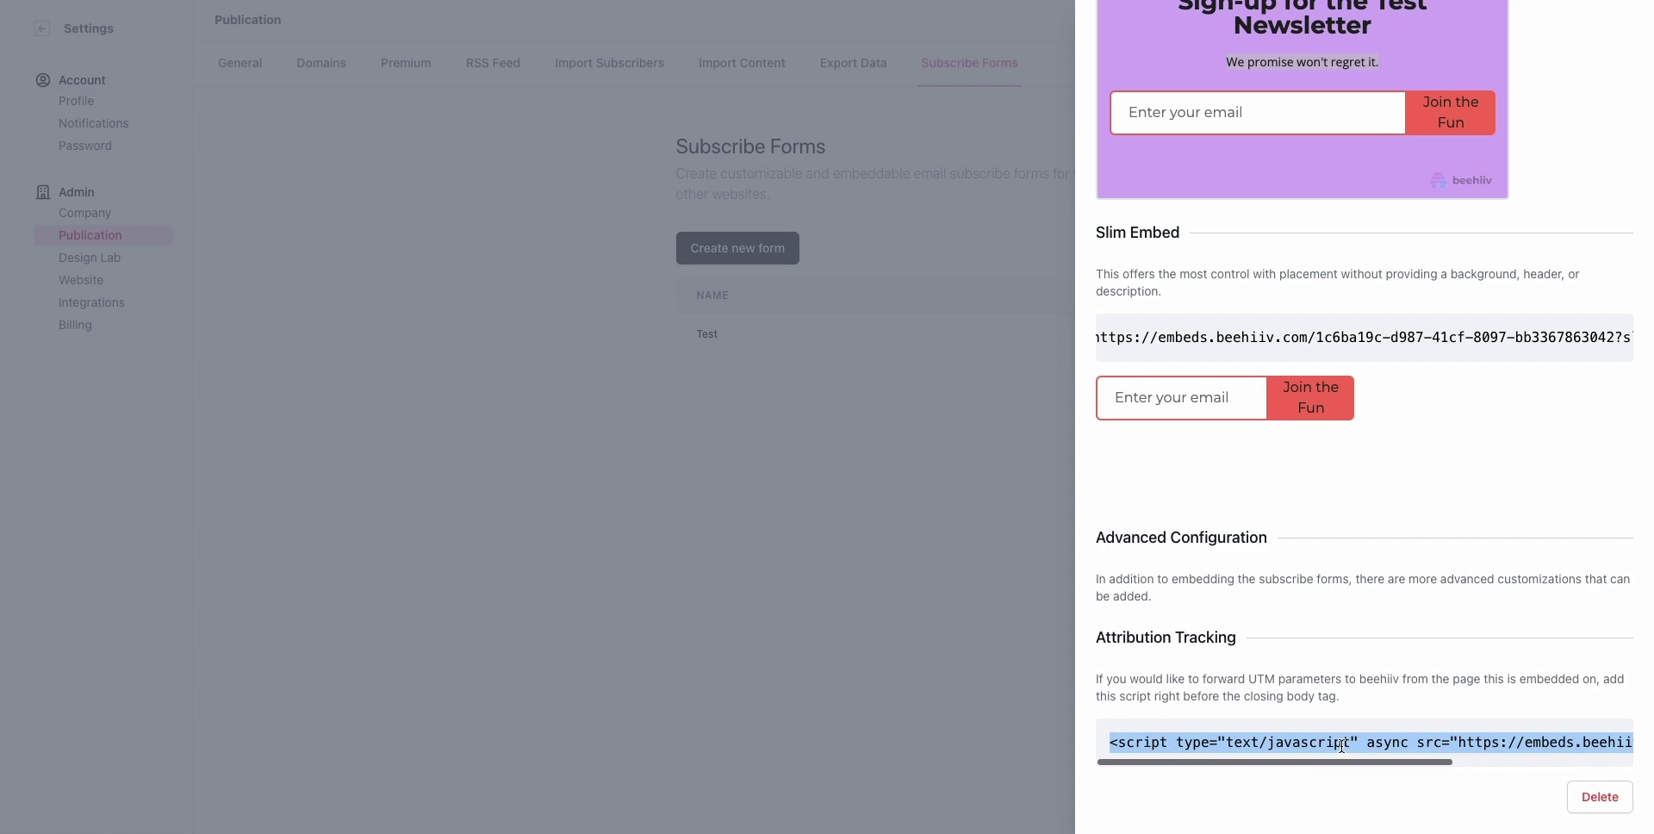
- Reselect the Attribution Tracking script from its opening to its closing script tag, and clear the selection
{"action": "left_click", "coordinate": [1141, 743]}
{"action": "left_click", "coordinate": [1108, 742]}
{"action": "left_click_drag", "start_coordinate": [1116, 743], "coordinate": [1633, 741]}
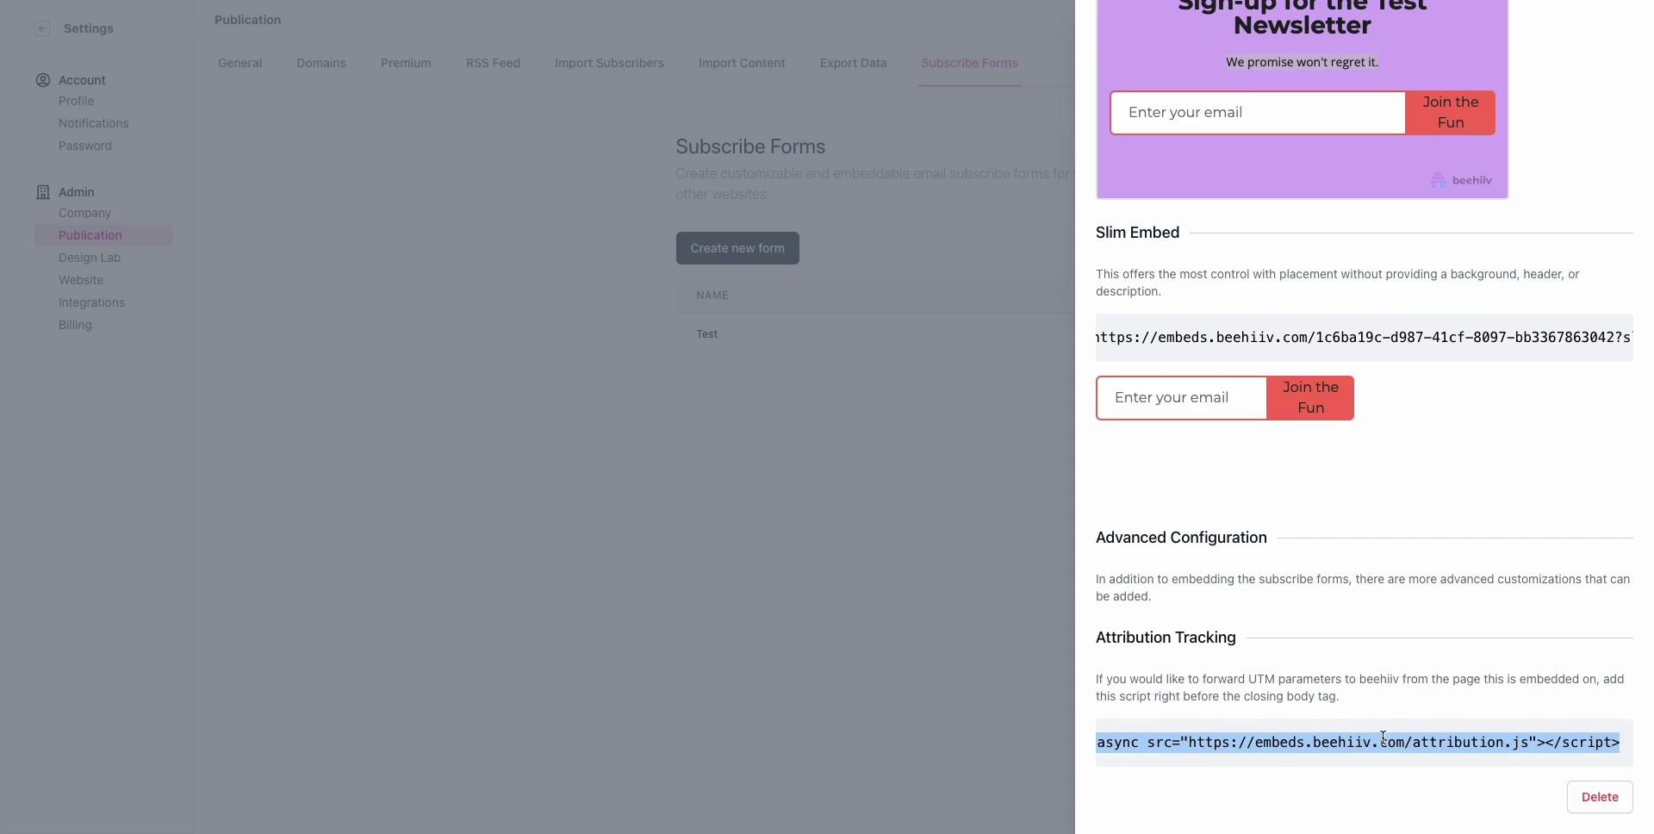
{"action": "left_click", "coordinate": [1279, 712]}
- Revisit the embed options from Full Width down and select the entire Slim Embed iframe code for inspection
{"action": "scroll", "coordinate": [1292, 701], "scroll_direction": "up", "scroll_amount": 10}
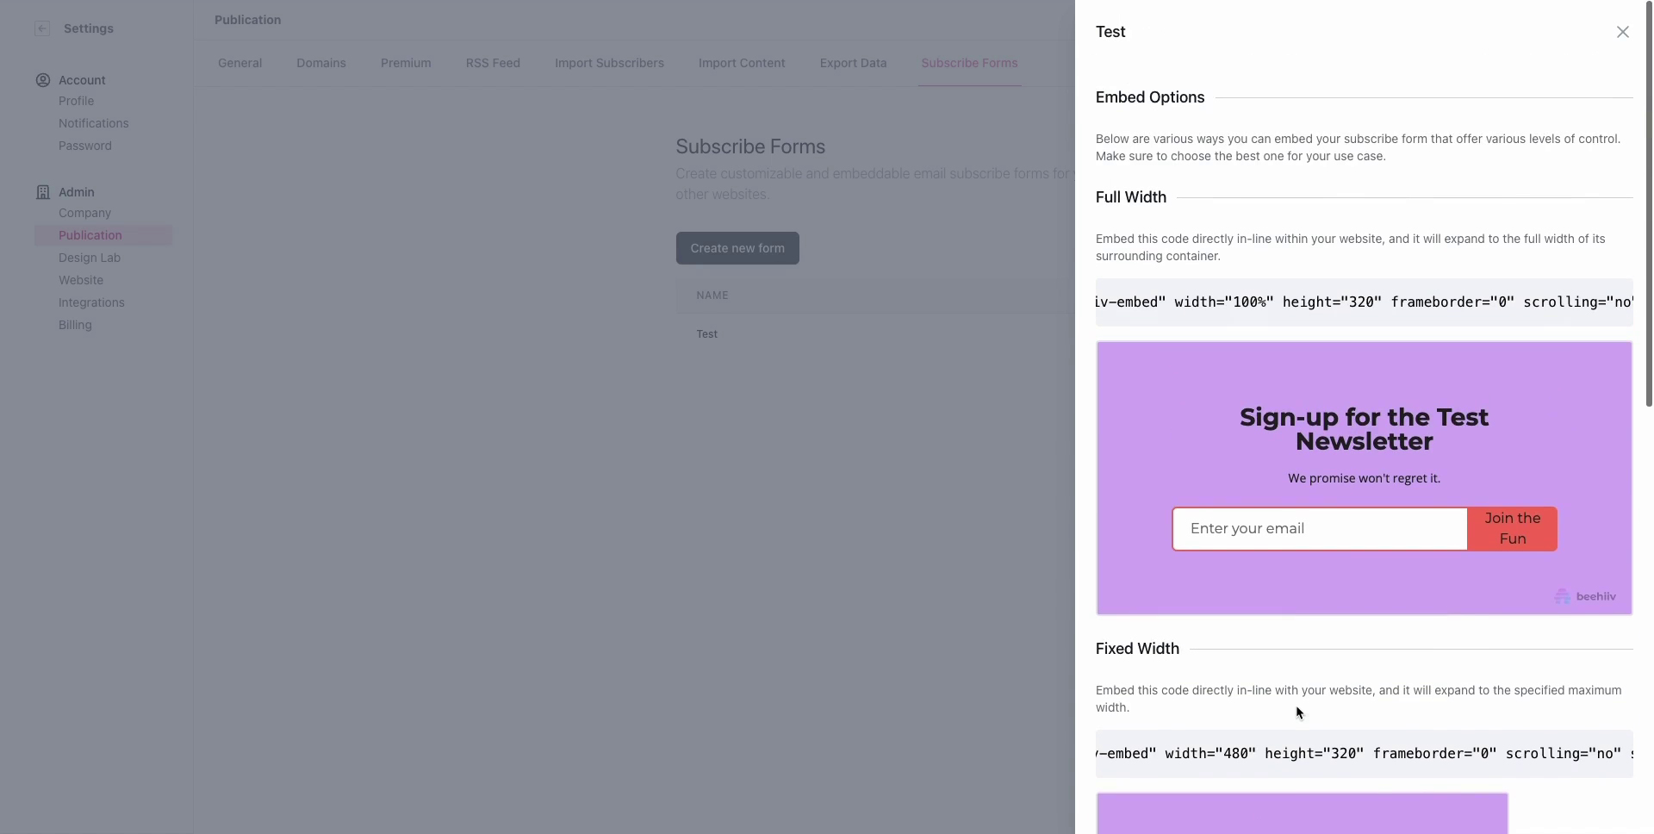
{"action": "scroll", "coordinate": [1298, 603], "scroll_direction": "down", "scroll_amount": 7}
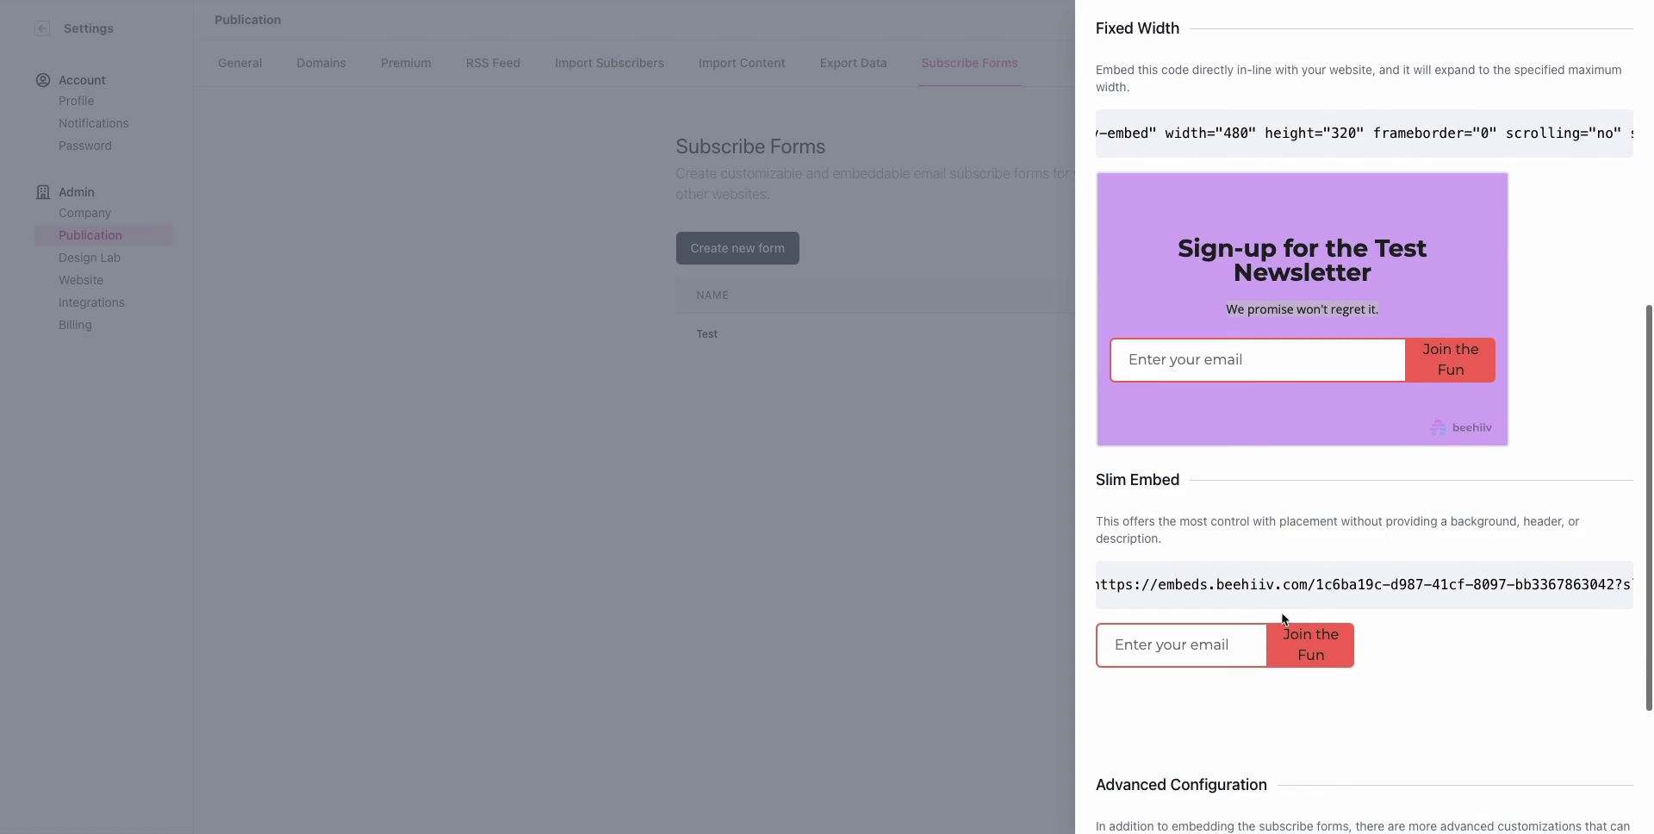
{"action": "triple_click", "coordinate": [1174, 587]}
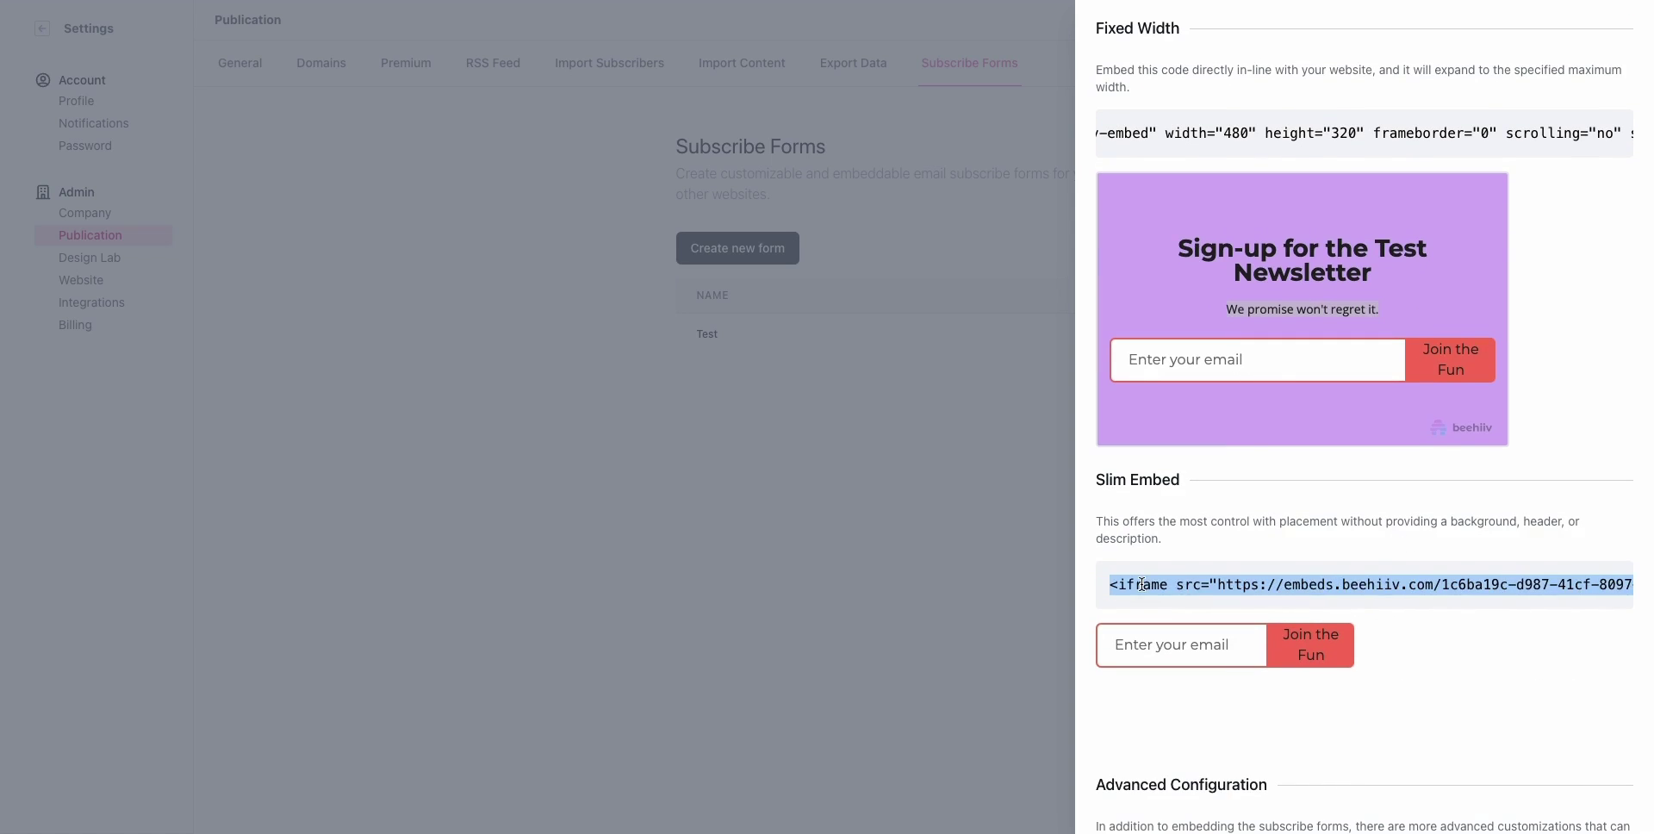
{"action": "scroll", "coordinate": [1142, 585], "scroll_direction": "right", "scroll_amount": 5}
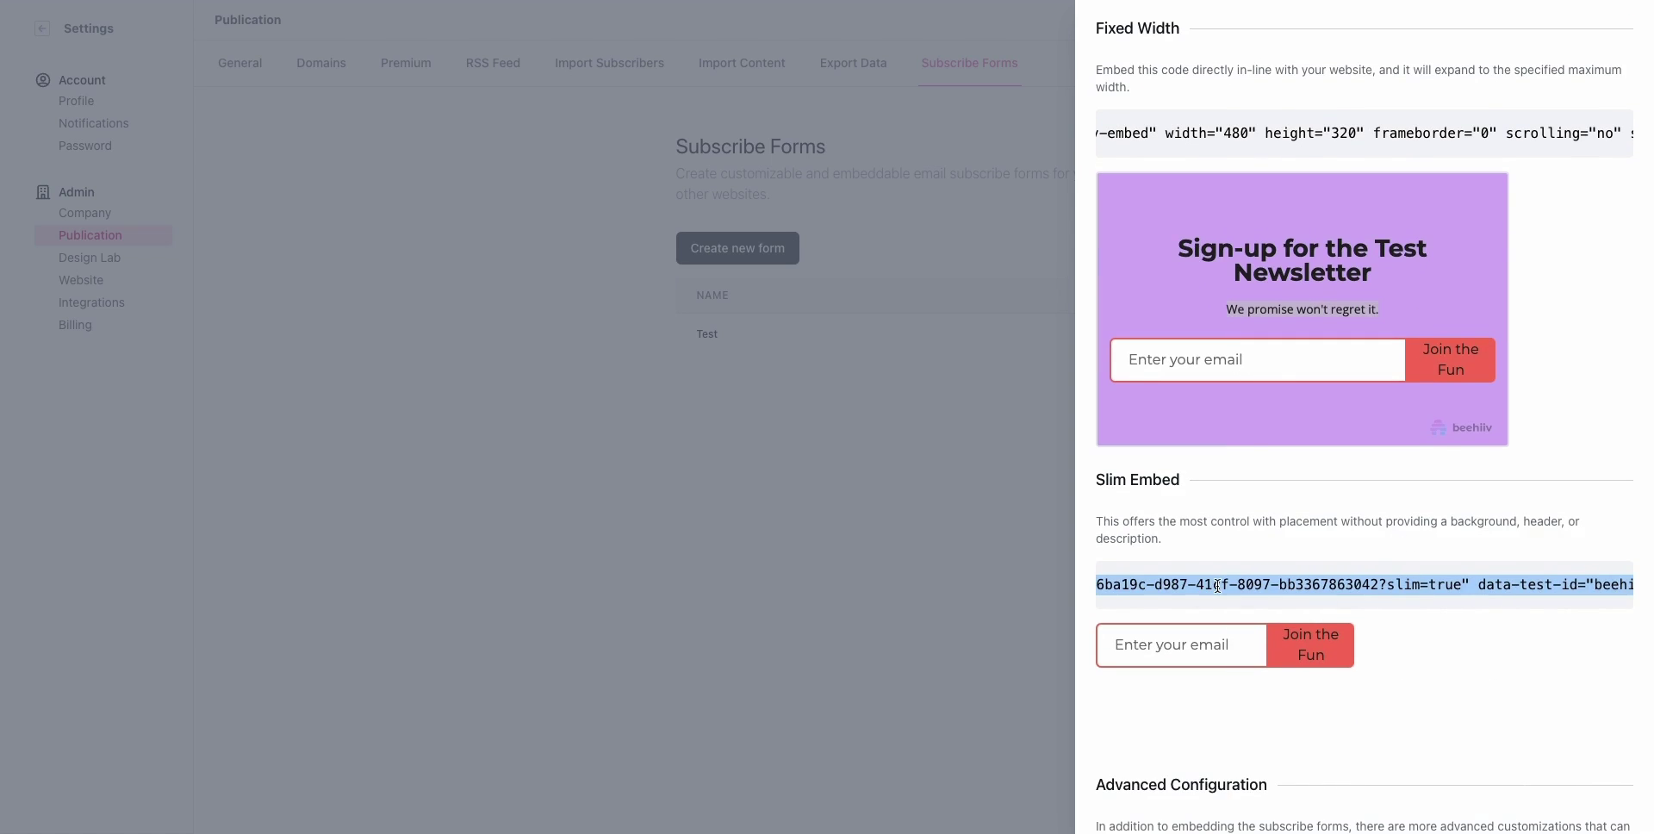
{"action": "scroll", "coordinate": [1217, 586], "scroll_direction": "left", "scroll_amount": 5}
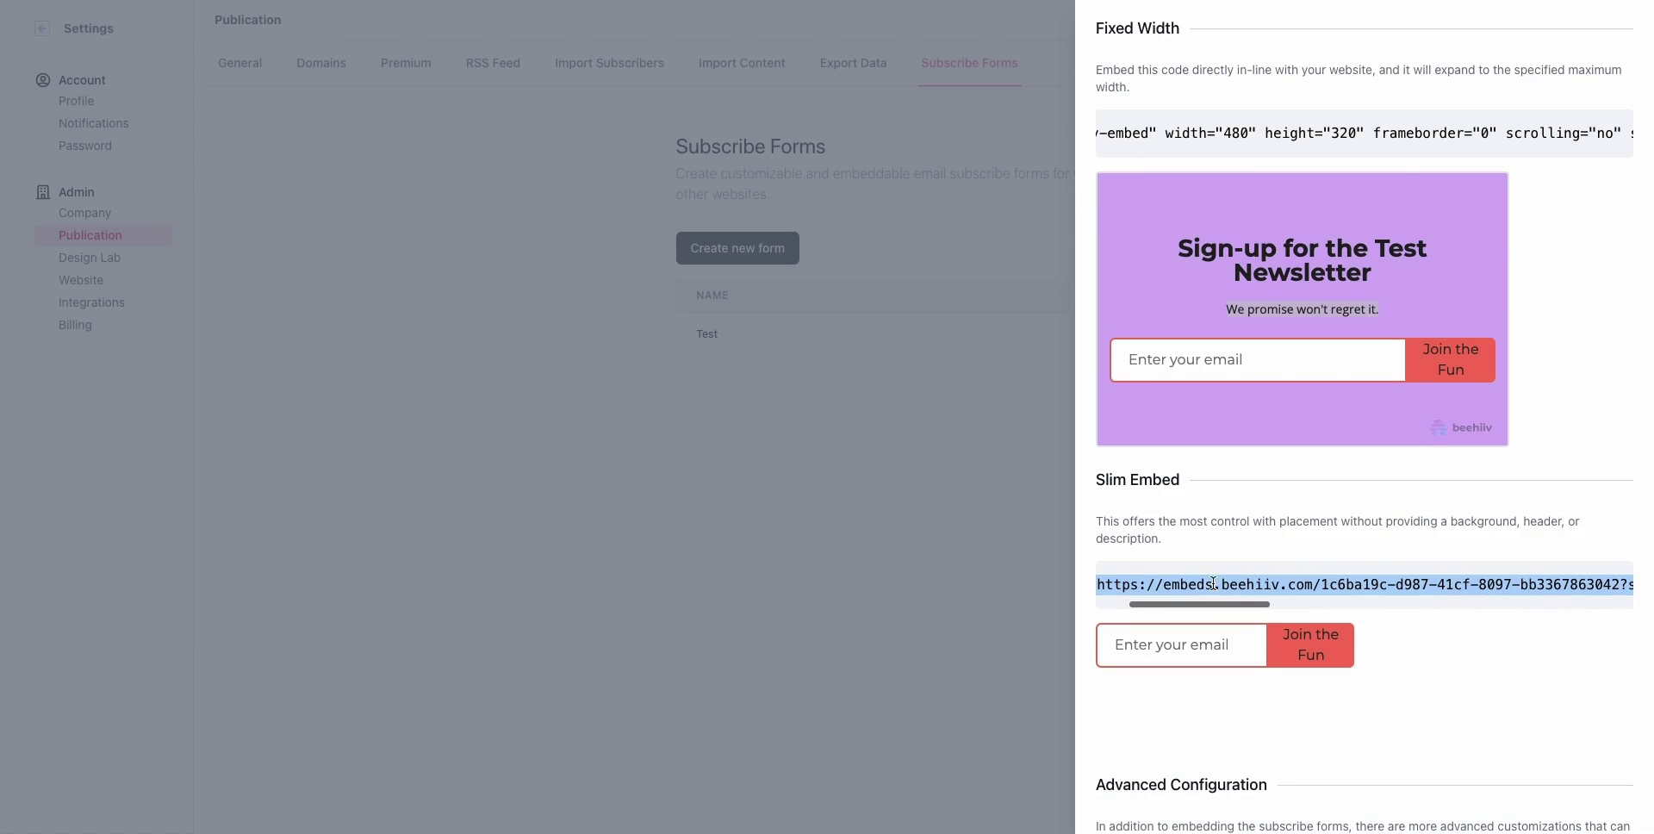